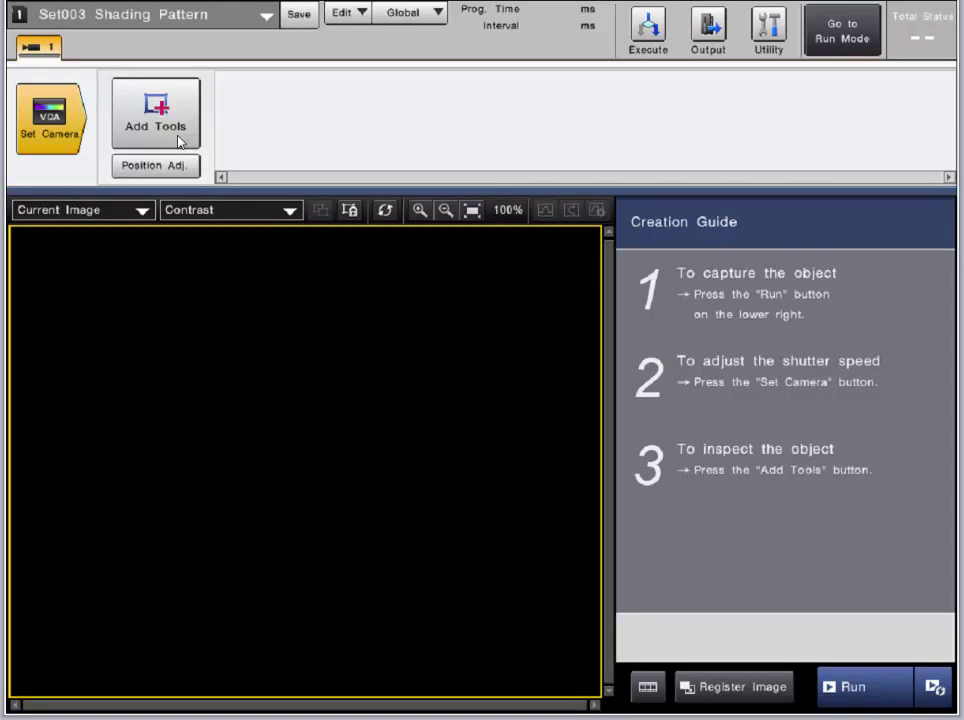
In the tool catalog, compare the Shading Pattern tool under the Presence, Position and Count categories.
{"action": "left_click", "coordinate": [180, 141]}
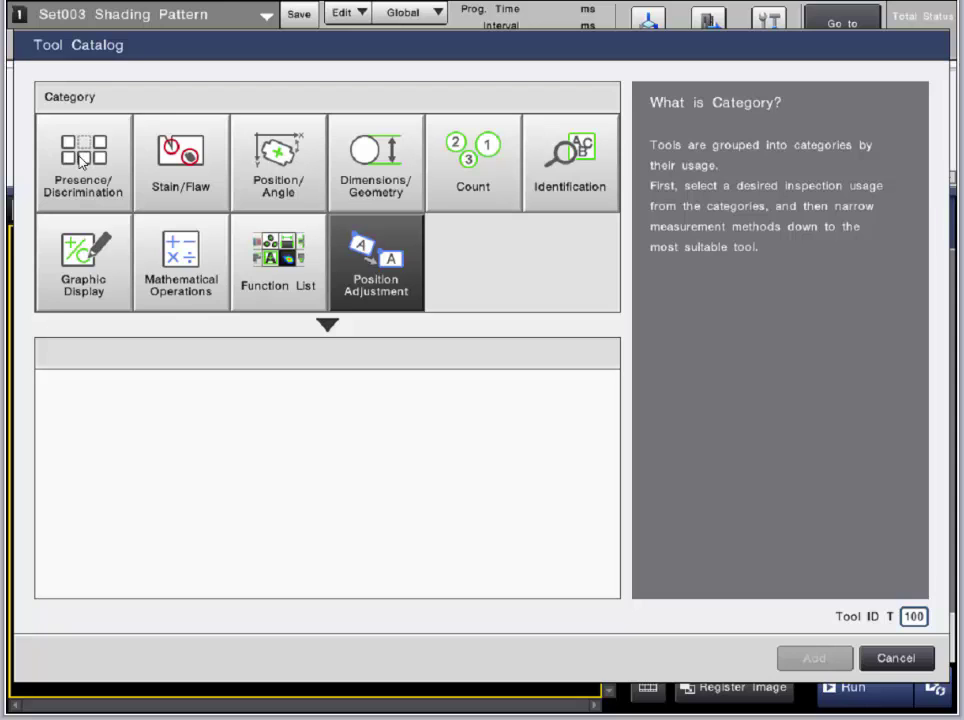
{"action": "left_click", "coordinate": [82, 160]}
{"action": "left_click", "coordinate": [448, 424]}
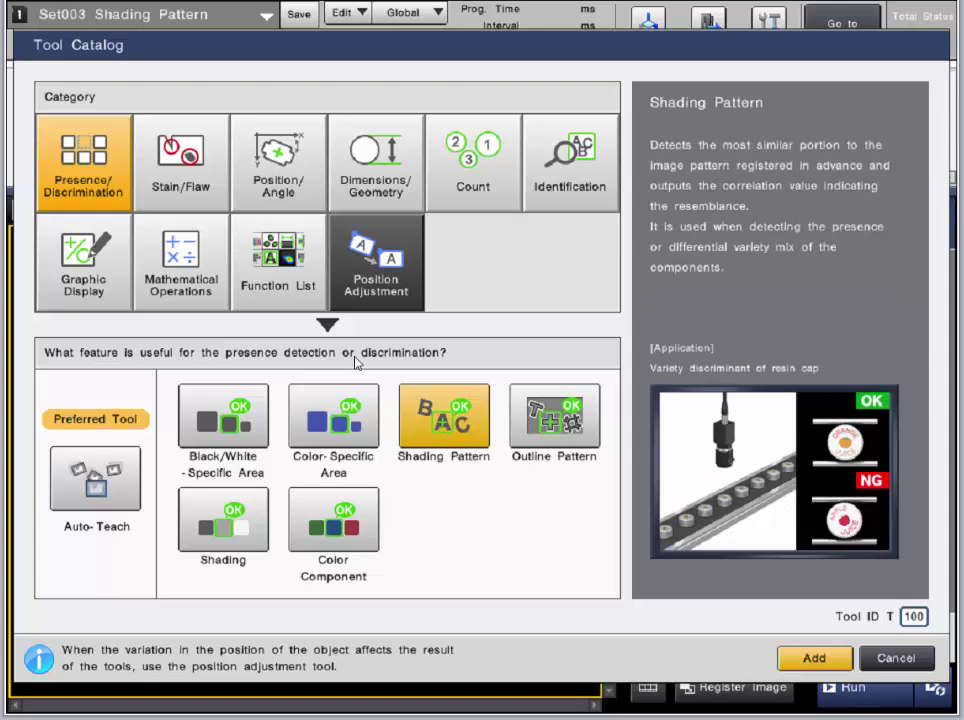
{"action": "left_click", "coordinate": [281, 191]}
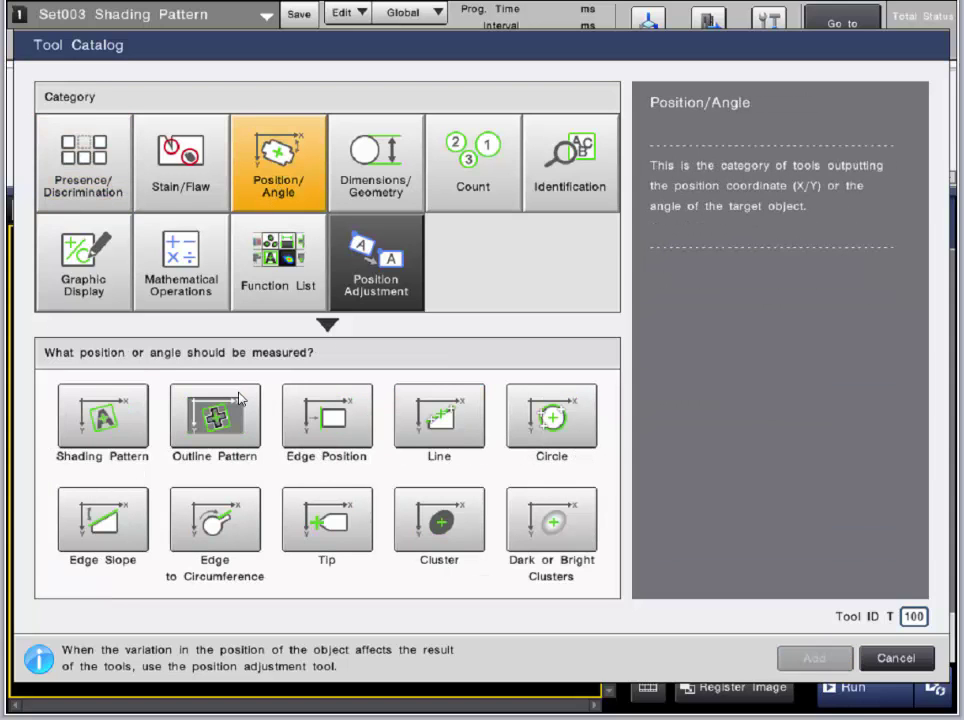
{"action": "left_click", "coordinate": [115, 424]}
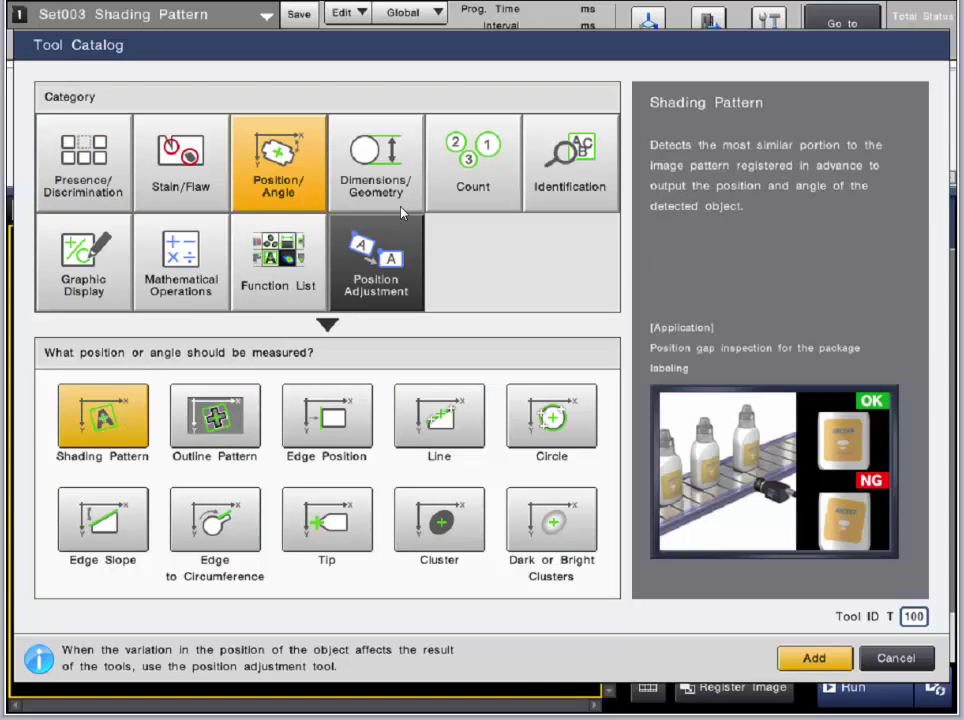
{"action": "left_click", "coordinate": [462, 196]}
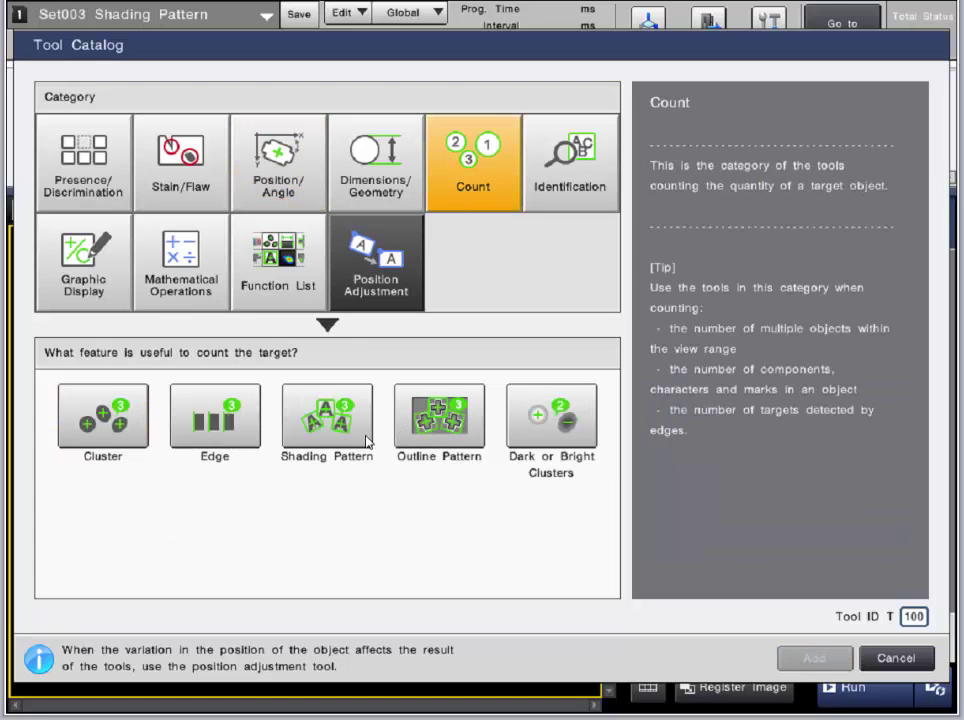
{"action": "left_click", "coordinate": [346, 430]}
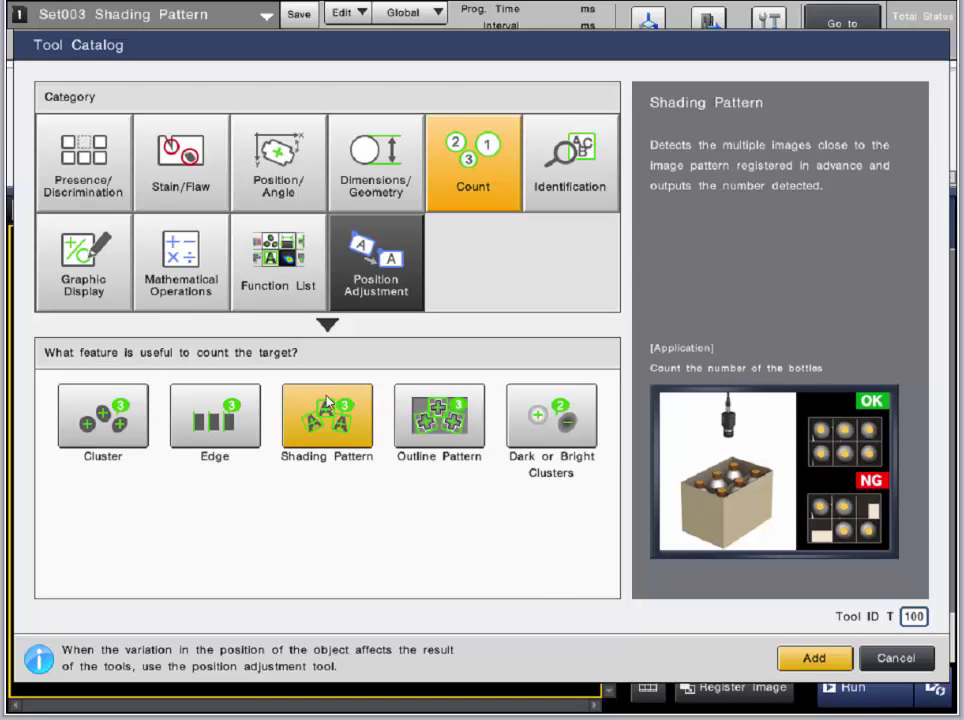
Review Pattern Search and Shading Pattern Position, then pick Presence/Discrimination > Shading Pattern.
{"action": "left_click", "coordinate": [296, 287]}
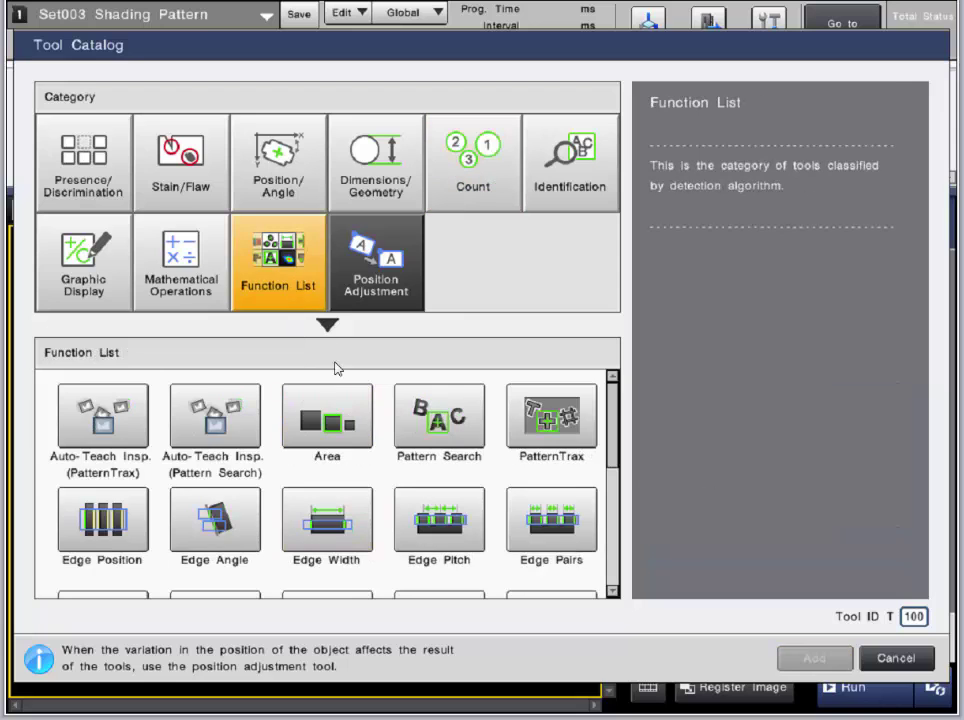
{"action": "left_click", "coordinate": [428, 436]}
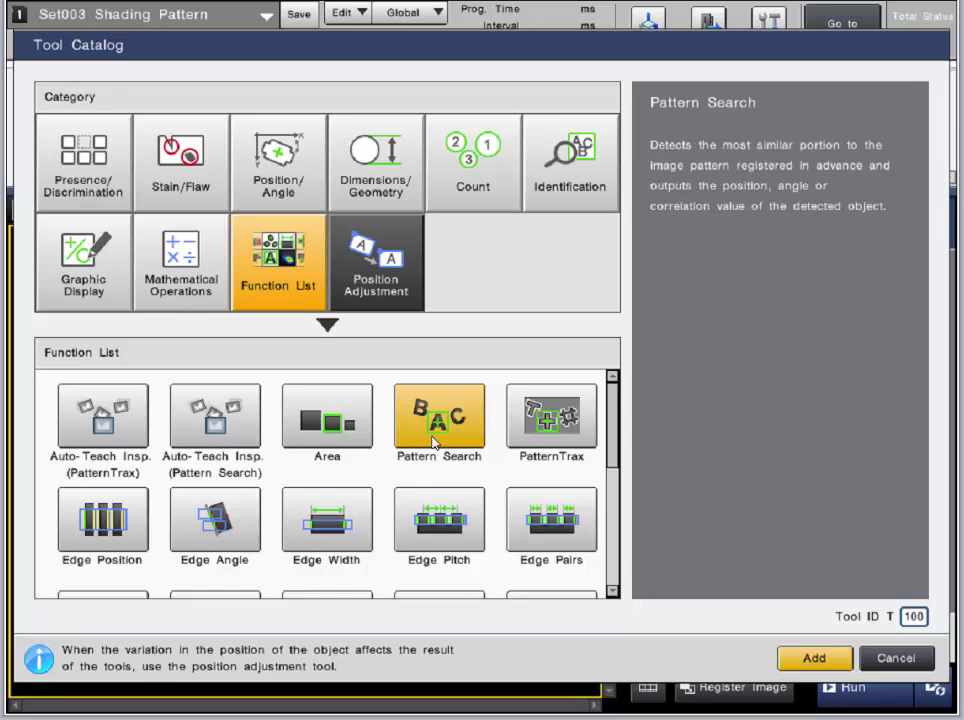
{"action": "left_click", "coordinate": [376, 302]}
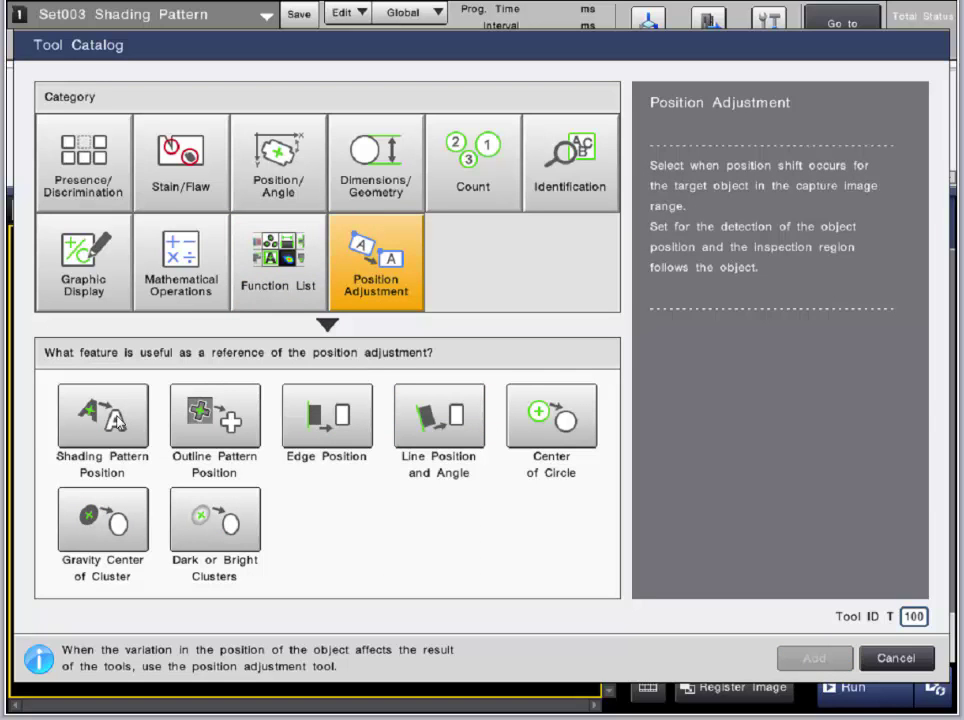
{"action": "left_click", "coordinate": [118, 424]}
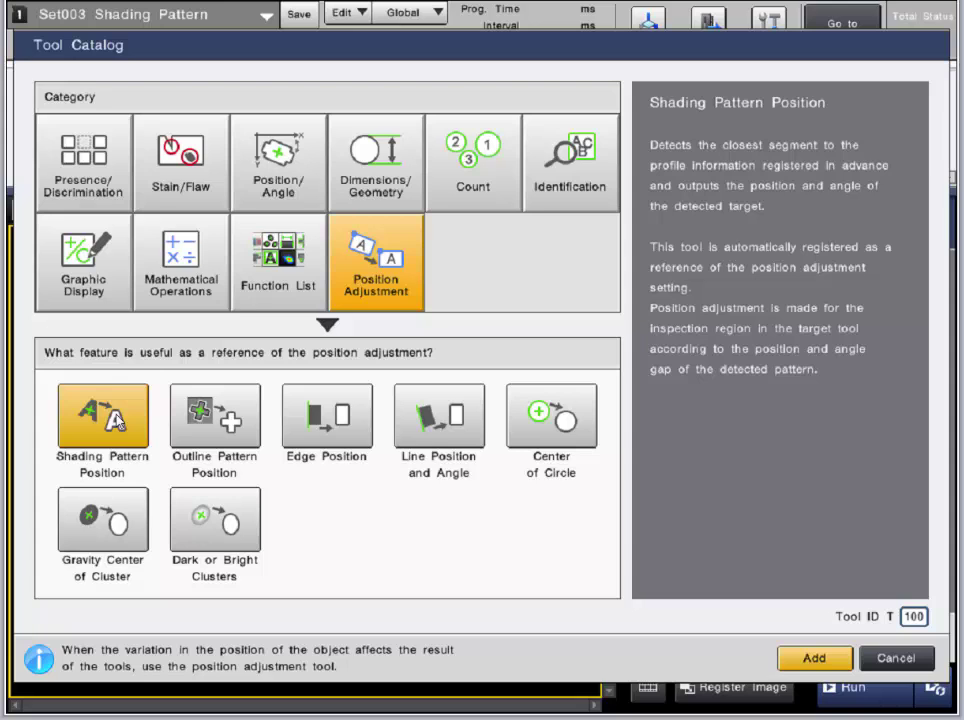
{"action": "left_click", "coordinate": [78, 190]}
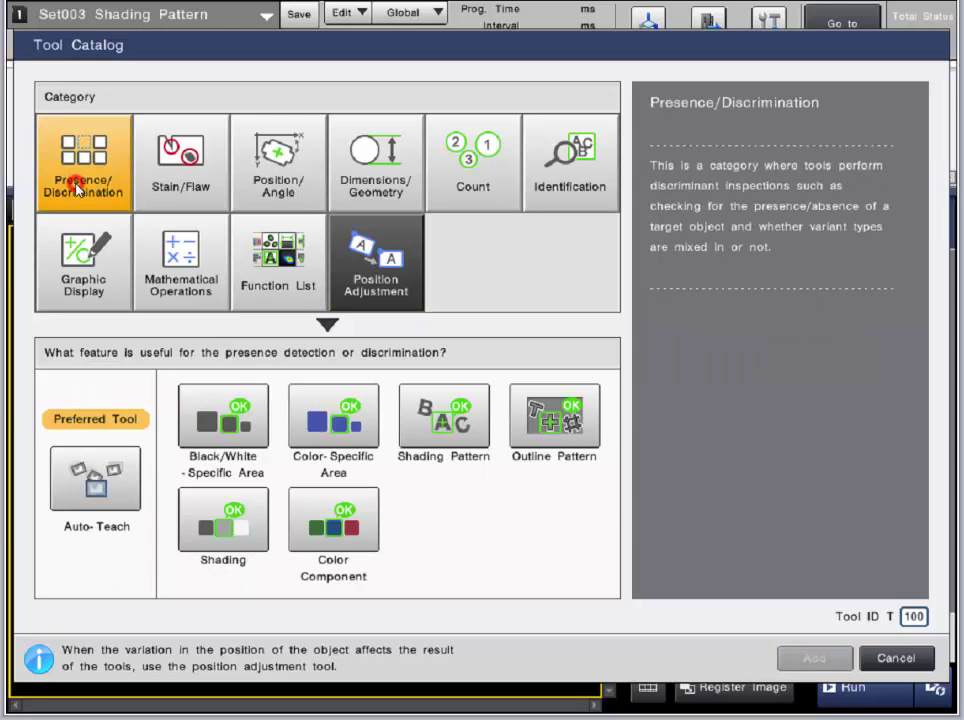
{"action": "left_click", "coordinate": [432, 438]}
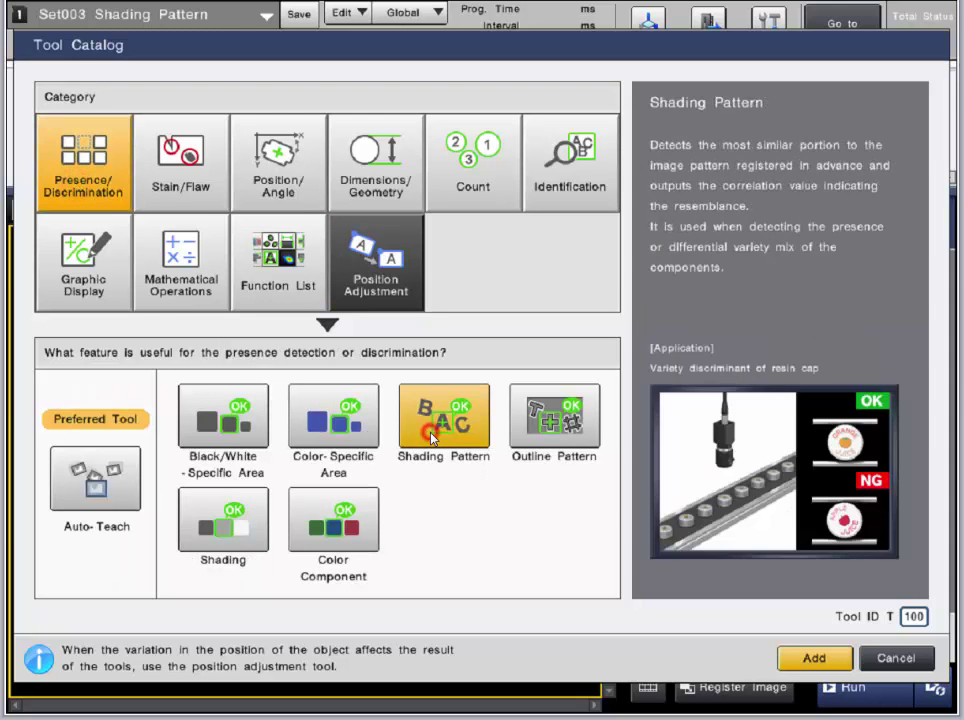
Add the Shading Pattern tool as T100 and overwrite reference image 1-000 with a fresh capture.
{"action": "left_click", "coordinate": [822, 657]}
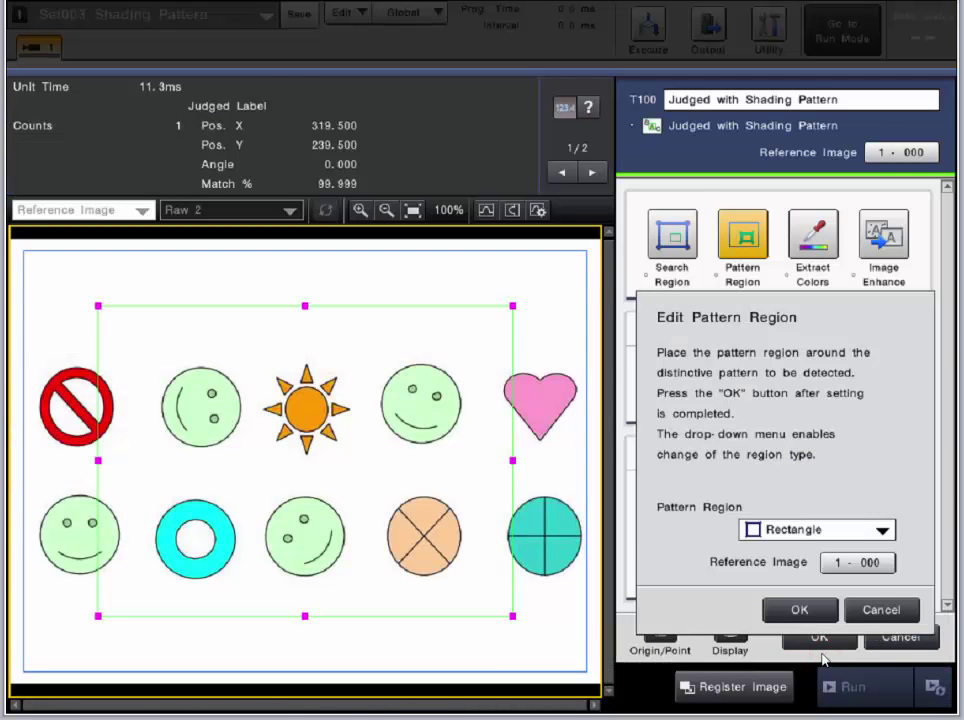
{"action": "left_click", "coordinate": [752, 690]}
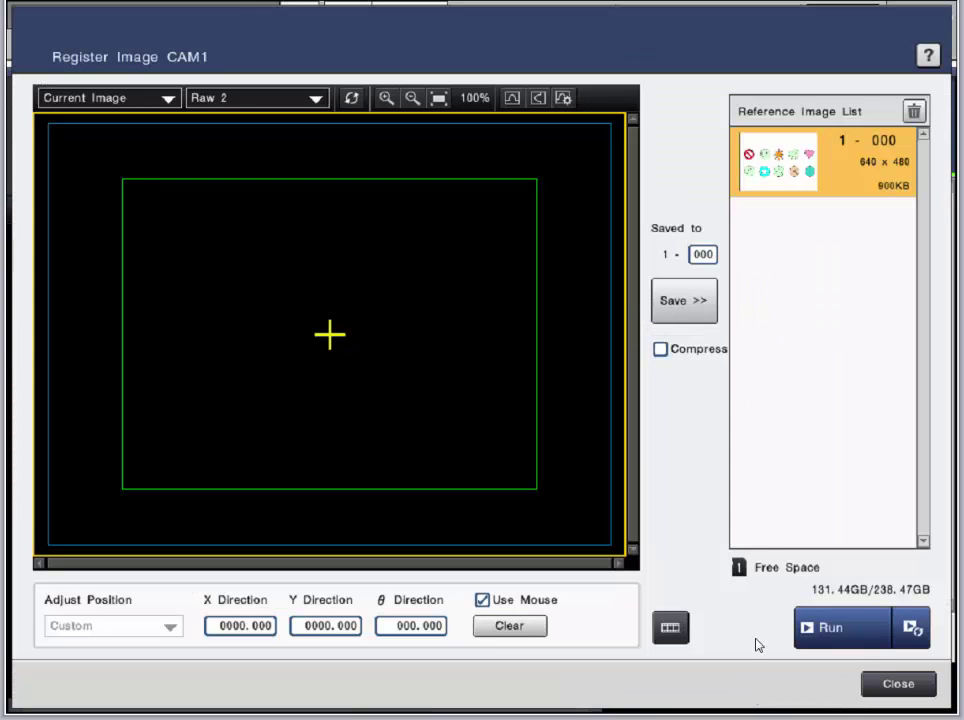
{"action": "left_click", "coordinate": [854, 640]}
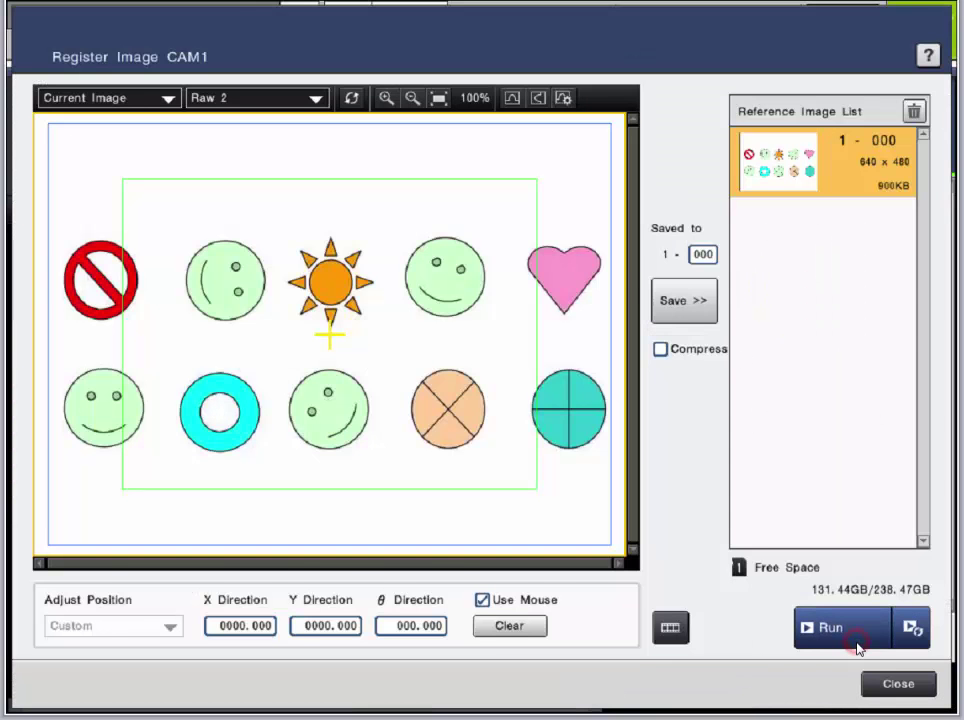
{"action": "left_click", "coordinate": [692, 309]}
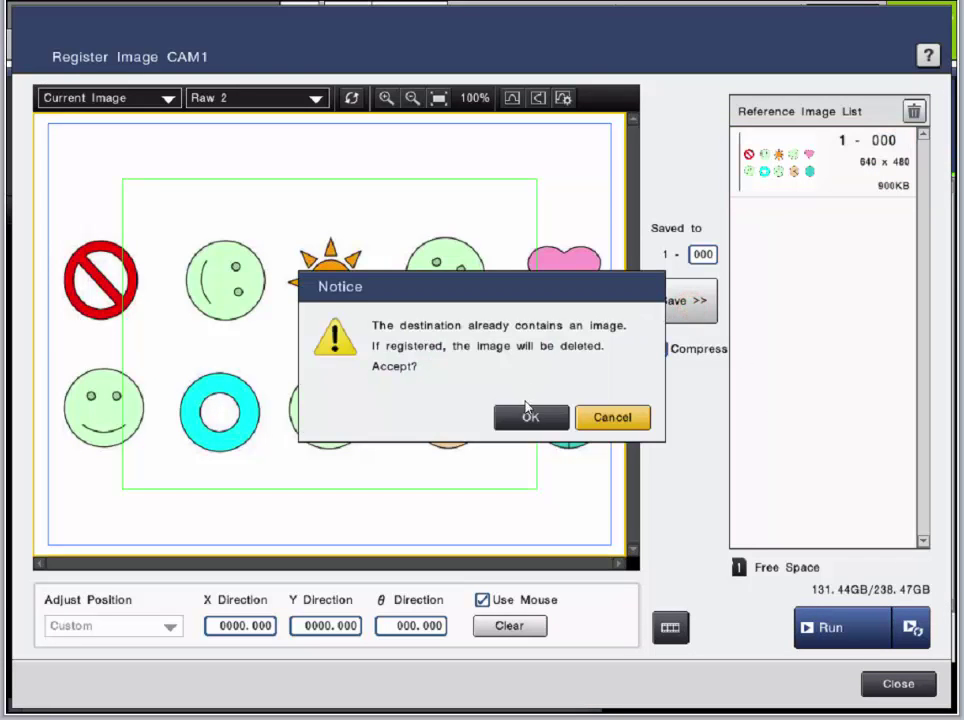
{"action": "left_click", "coordinate": [531, 414]}
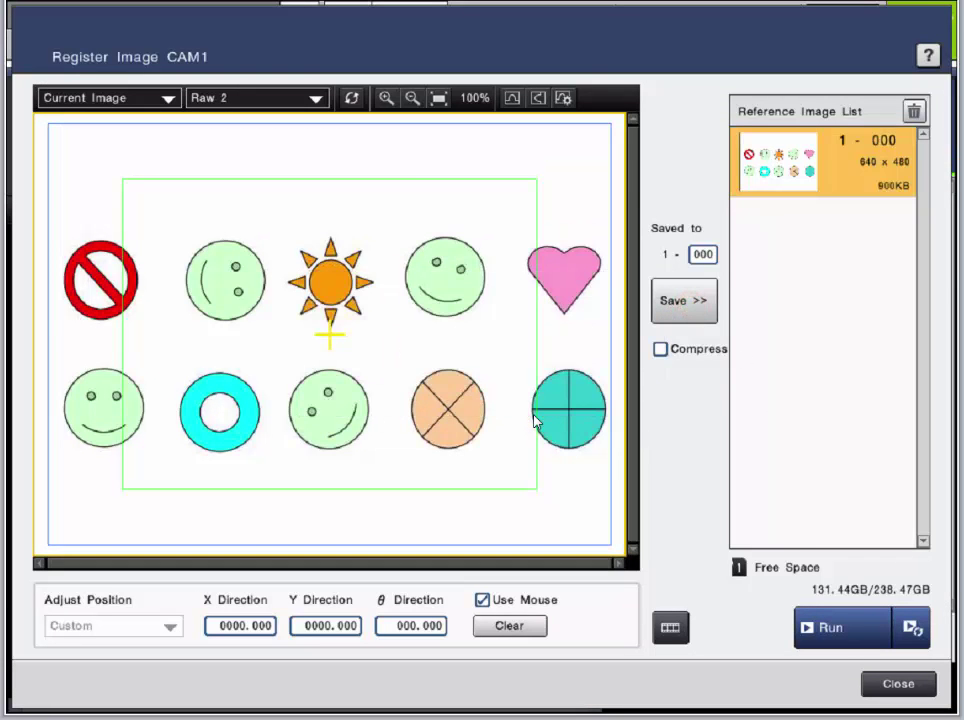
{"action": "left_click", "coordinate": [898, 684]}
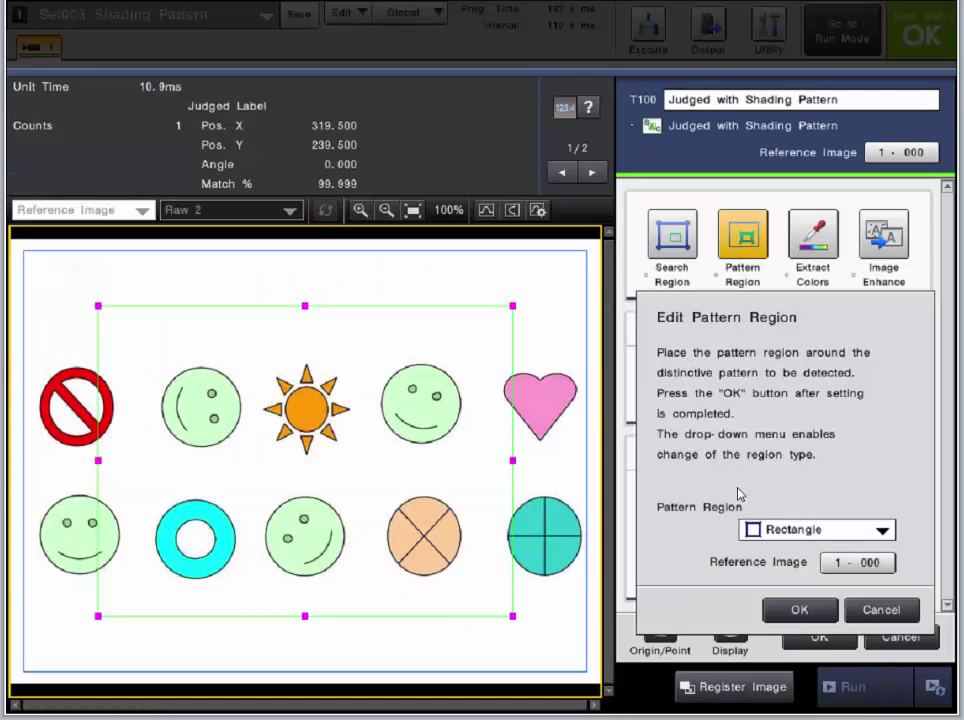
Stretch the blue search region to the image's top-right and bottom-left corners, then reselect the pattern region.
{"action": "left_click", "coordinate": [583, 268]}
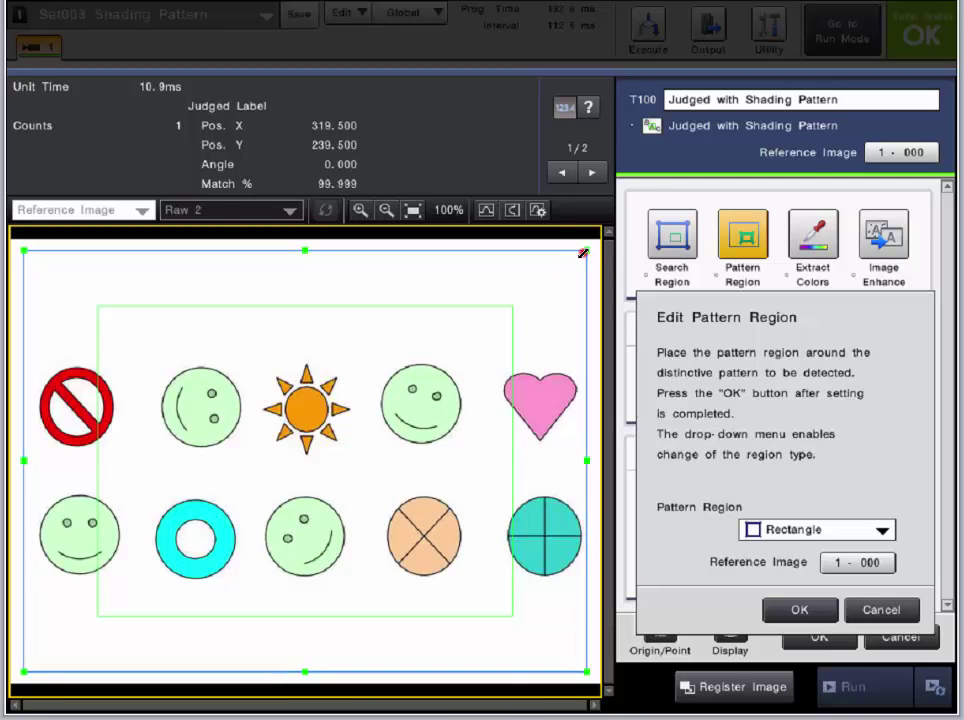
{"action": "left_click_drag", "start_coordinate": [583, 252], "coordinate": [598, 240]}
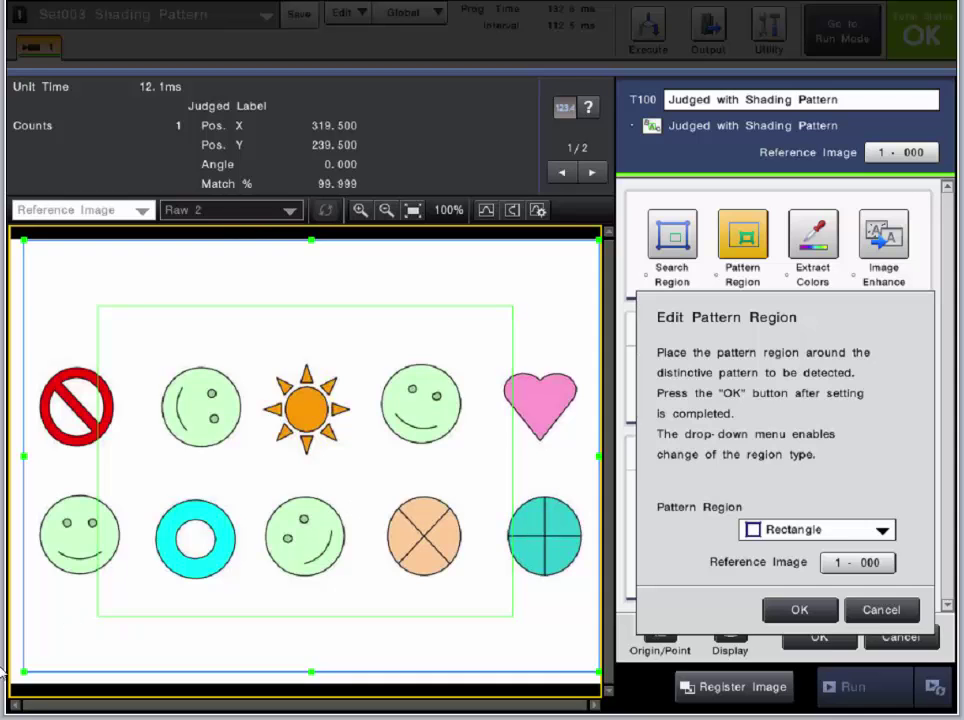
{"action": "left_click_drag", "start_coordinate": [26, 673], "coordinate": [11, 684]}
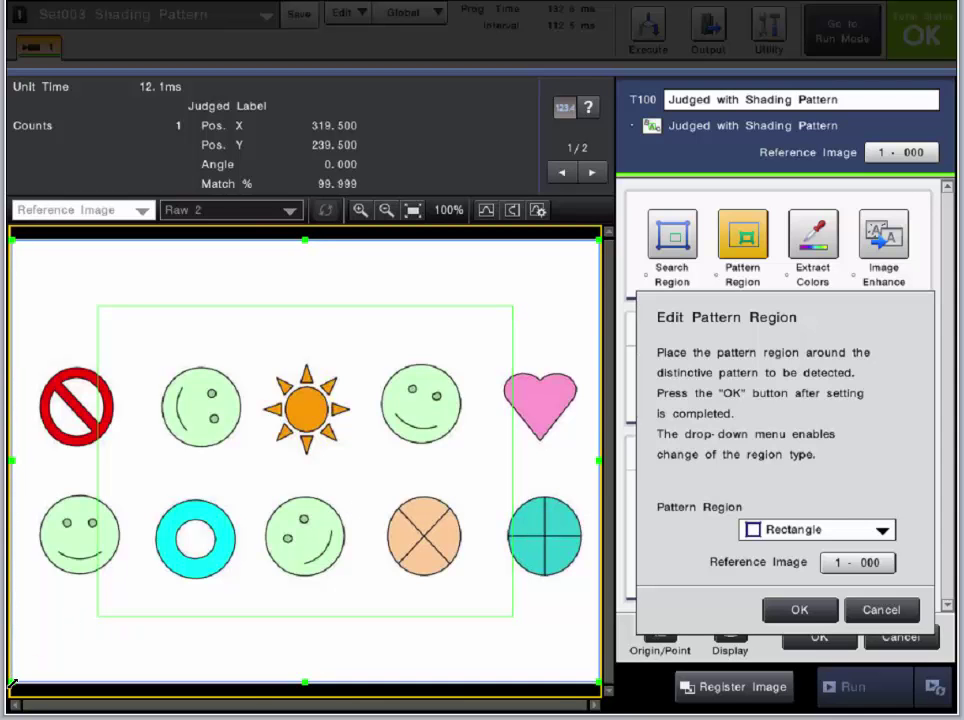
{"action": "left_click", "coordinate": [294, 466]}
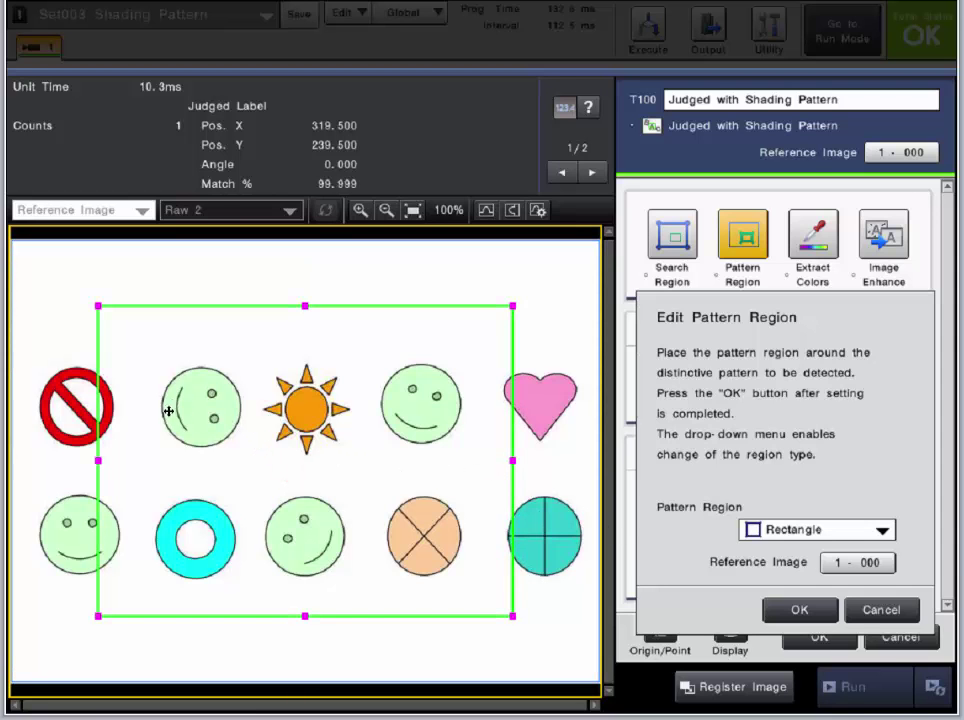
Change the pattern region to a circle drawn around the second smiley in the top row.
{"action": "left_click", "coordinate": [756, 531]}
{"action": "left_click", "coordinate": [784, 610]}
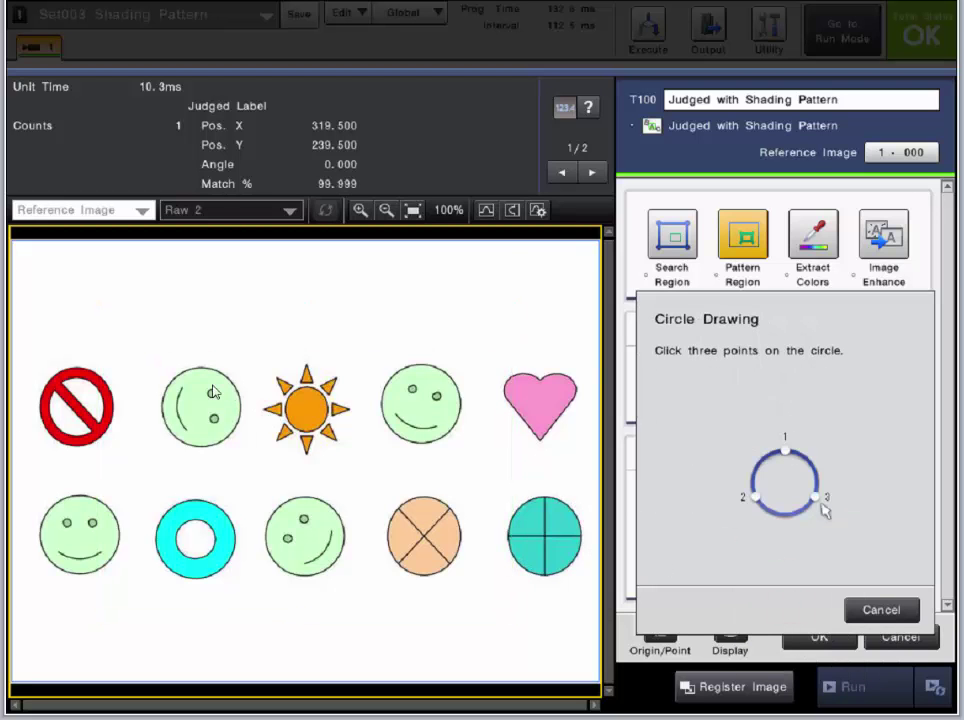
{"action": "left_click", "coordinate": [164, 374]}
{"action": "left_click", "coordinate": [241, 385]}
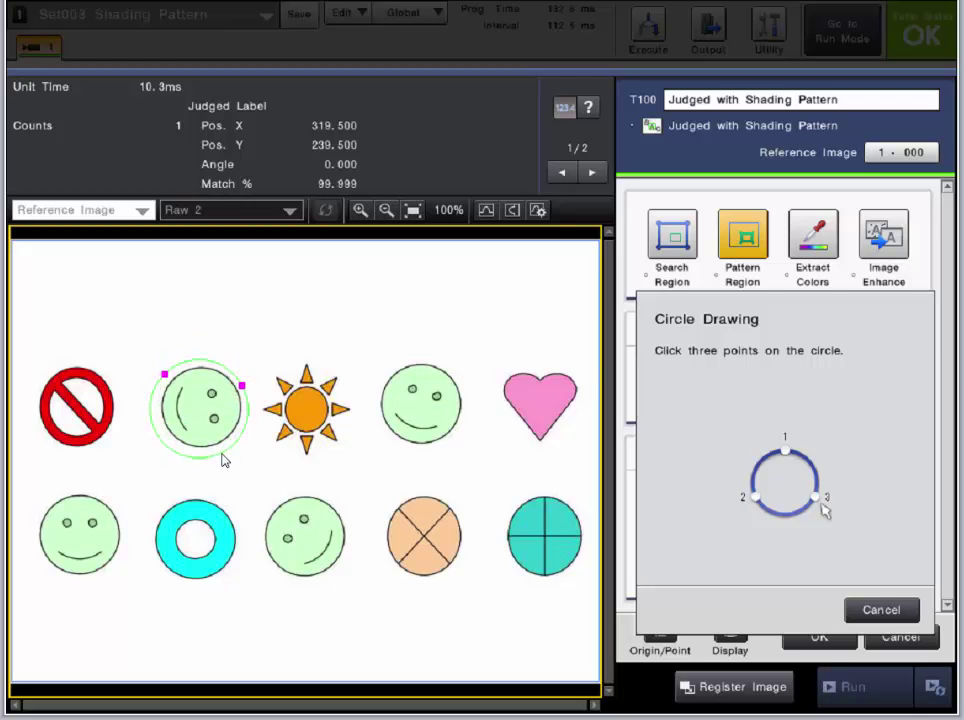
{"action": "left_click", "coordinate": [222, 452]}
{"action": "left_click_drag", "start_coordinate": [200, 405], "coordinate": [201, 409]}
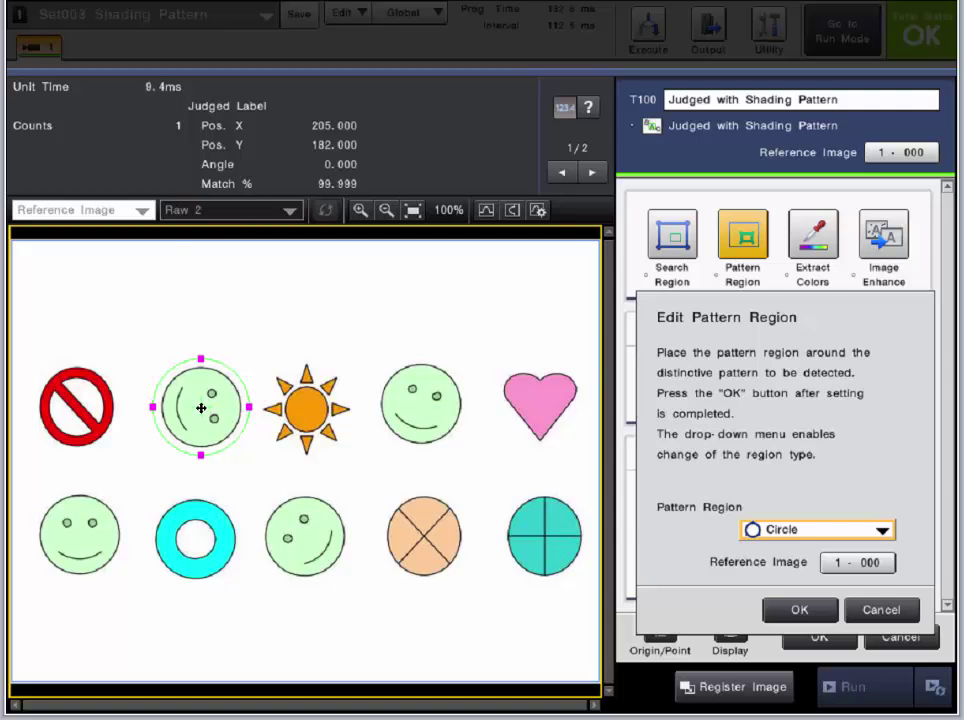
Shrink the circular pattern region to fit the smiley snugly and confirm it.
{"action": "left_click", "coordinate": [203, 356]}
{"action": "left_click_drag", "start_coordinate": [203, 356], "coordinate": [203, 363]}
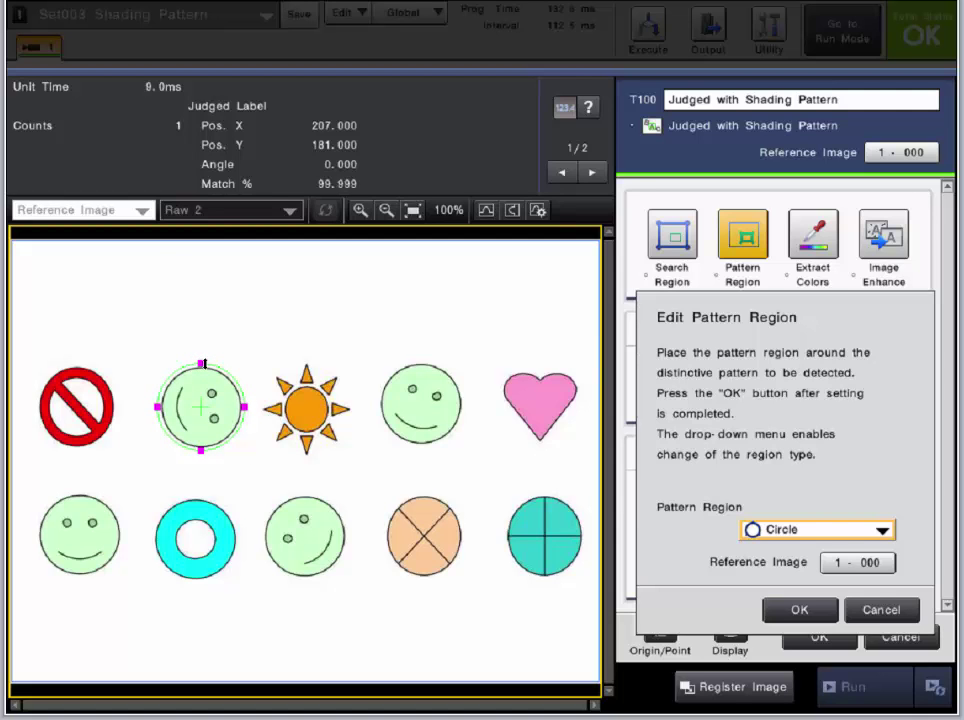
{"action": "left_click_drag", "start_coordinate": [203, 364], "coordinate": [203, 362]}
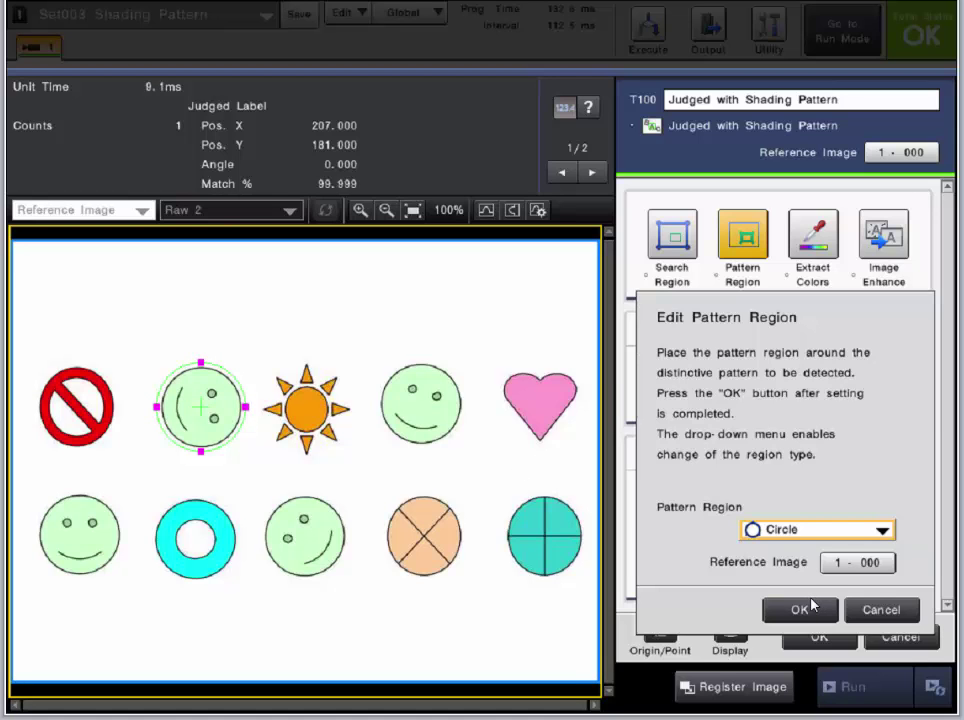
{"action": "left_click", "coordinate": [809, 606]}
{"action": "left_click", "coordinate": [809, 606]}
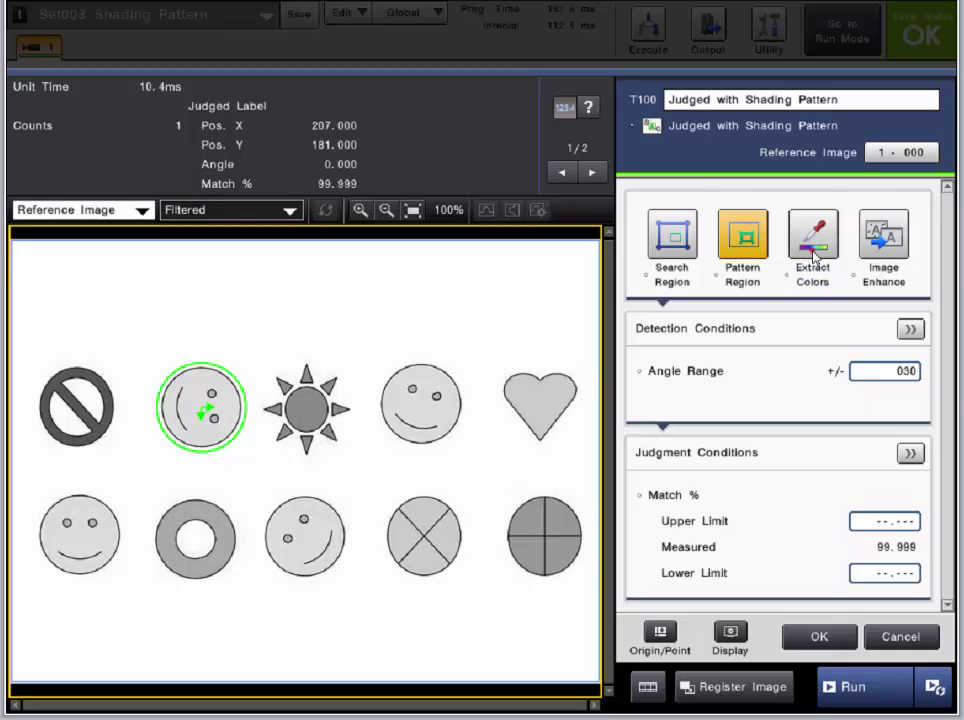
Keep colour extraction in Gray mode, then view the Raw 1 image before returning to Filtered.
{"action": "left_click", "coordinate": [813, 253]}
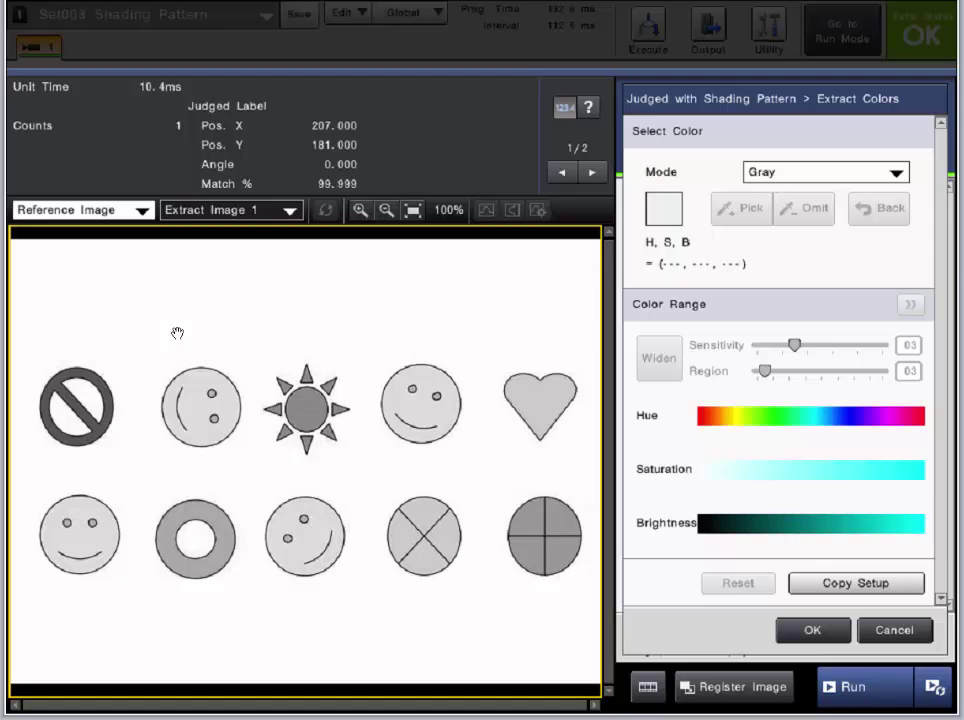
{"action": "left_click", "coordinate": [815, 632]}
{"action": "left_click", "coordinate": [241, 212]}
{"action": "left_click", "coordinate": [237, 229]}
{"action": "left_click", "coordinate": [250, 212]}
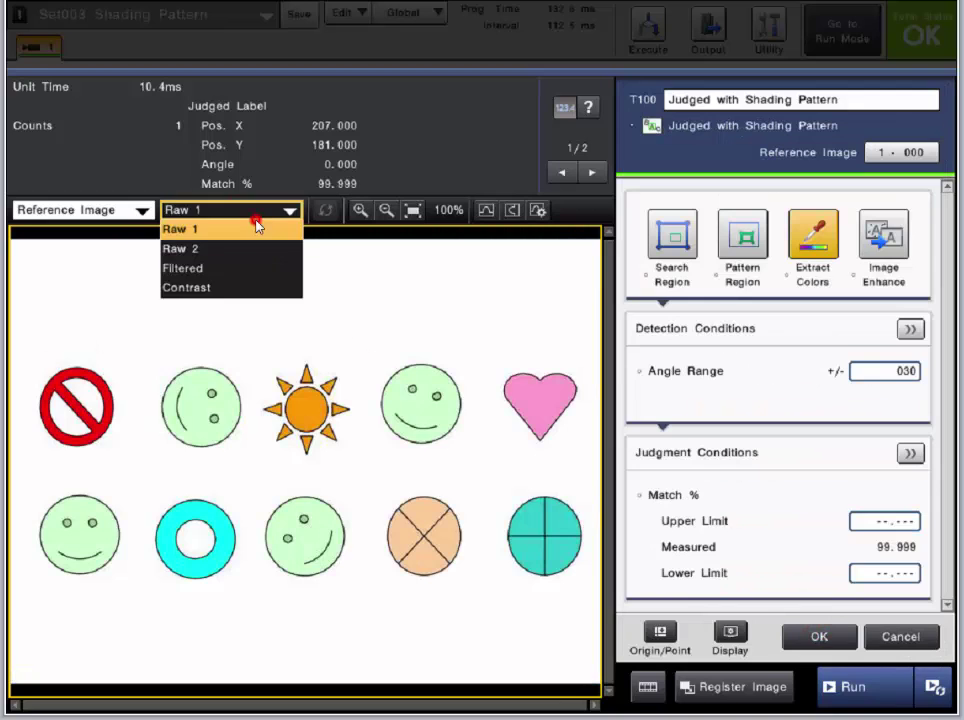
{"action": "left_click", "coordinate": [234, 269]}
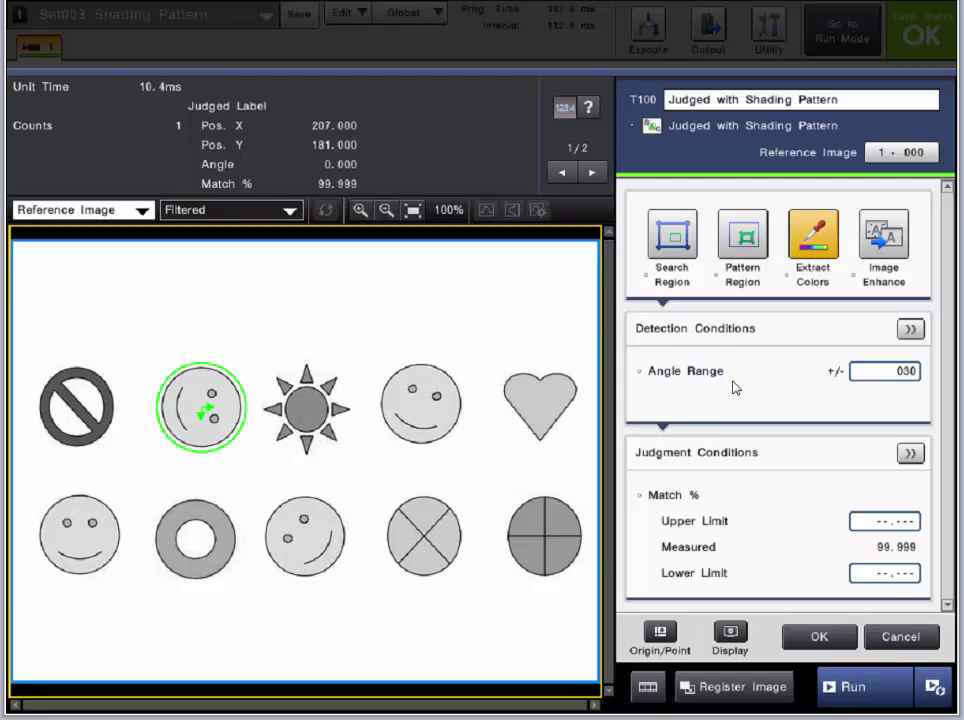
Set the detection Angle Range to ±180°.
{"action": "left_click", "coordinate": [910, 333]}
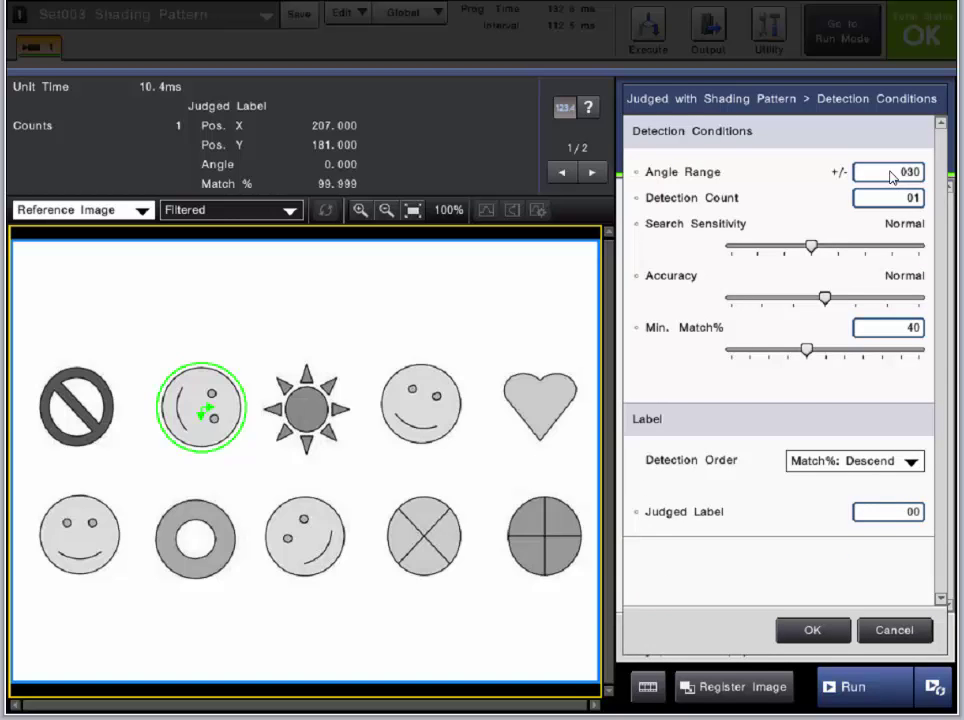
{"action": "left_click", "coordinate": [889, 174]}
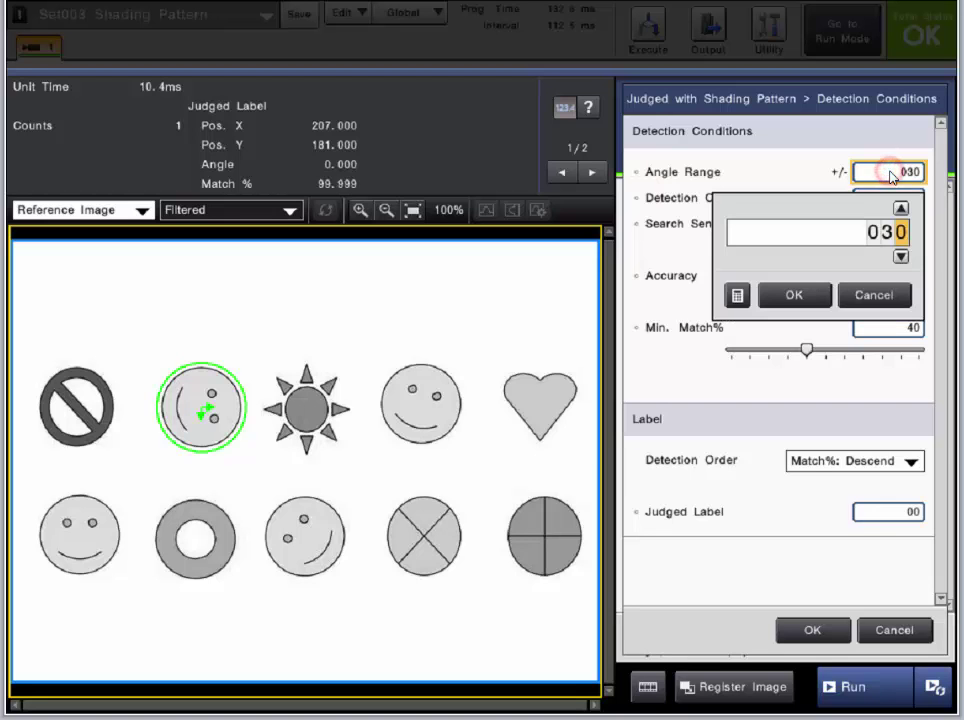
{"action": "left_click", "coordinate": [873, 233]}
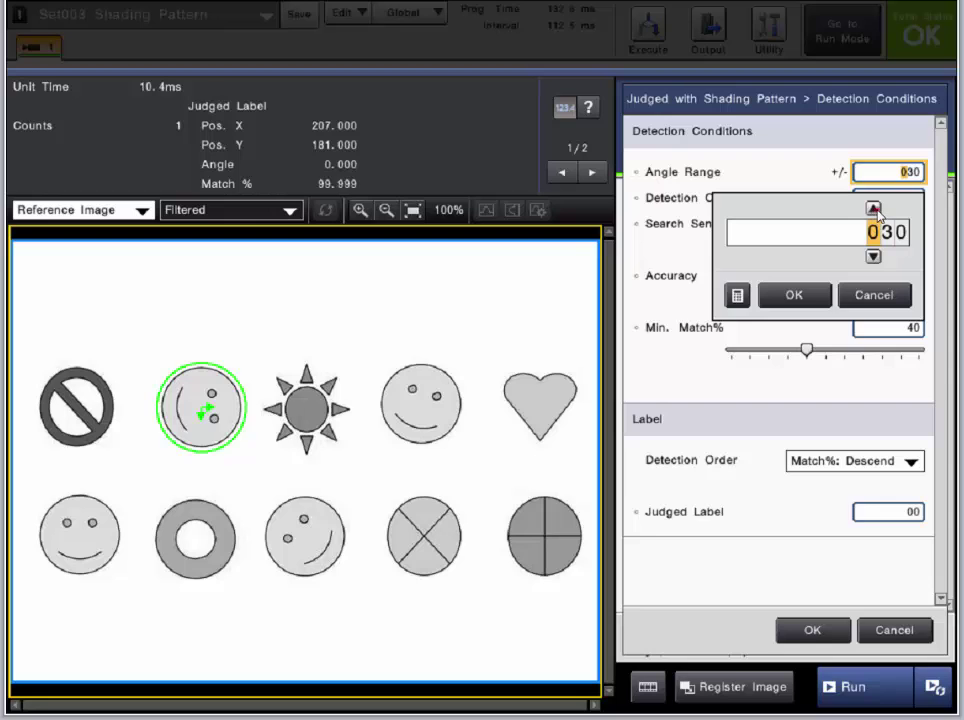
{"action": "left_click", "coordinate": [874, 210]}
{"action": "left_click", "coordinate": [874, 210]}
{"action": "left_click", "coordinate": [816, 295]}
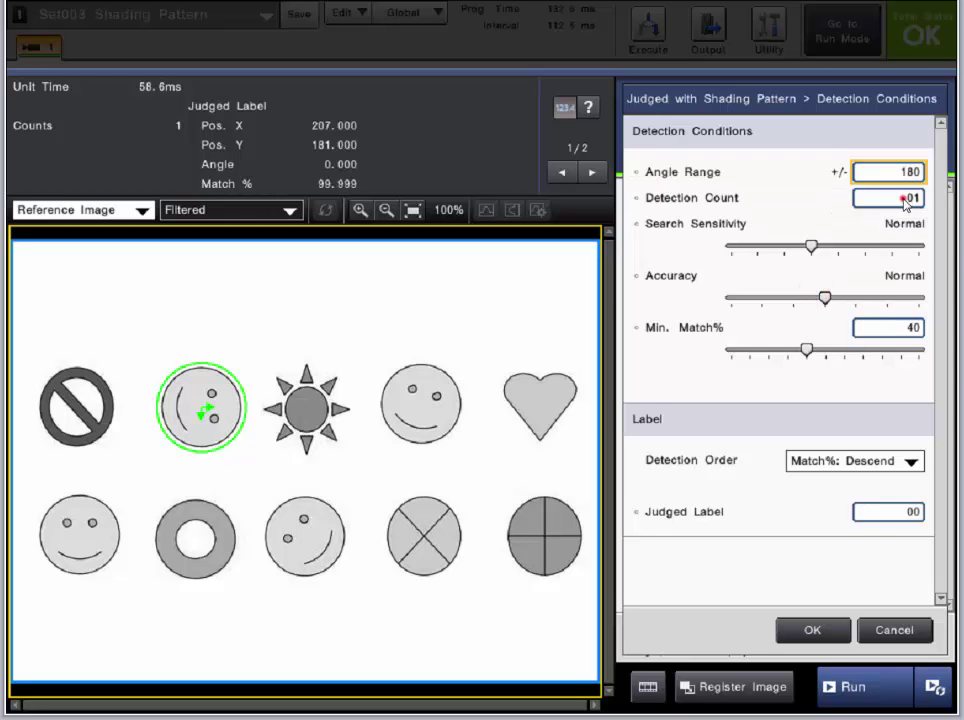
Raise the Detection Count to 10, so five shapes are found.
{"action": "left_click", "coordinate": [906, 200]}
{"action": "left_click", "coordinate": [900, 236]}
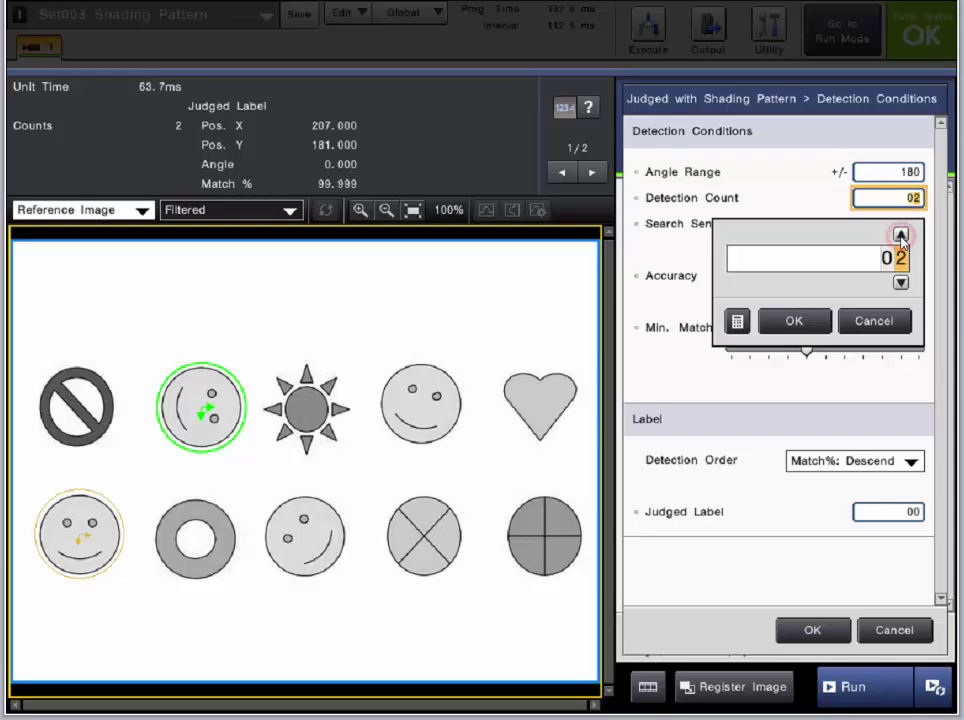
{"action": "left_click", "coordinate": [901, 236]}
{"action": "left_click", "coordinate": [901, 236]}
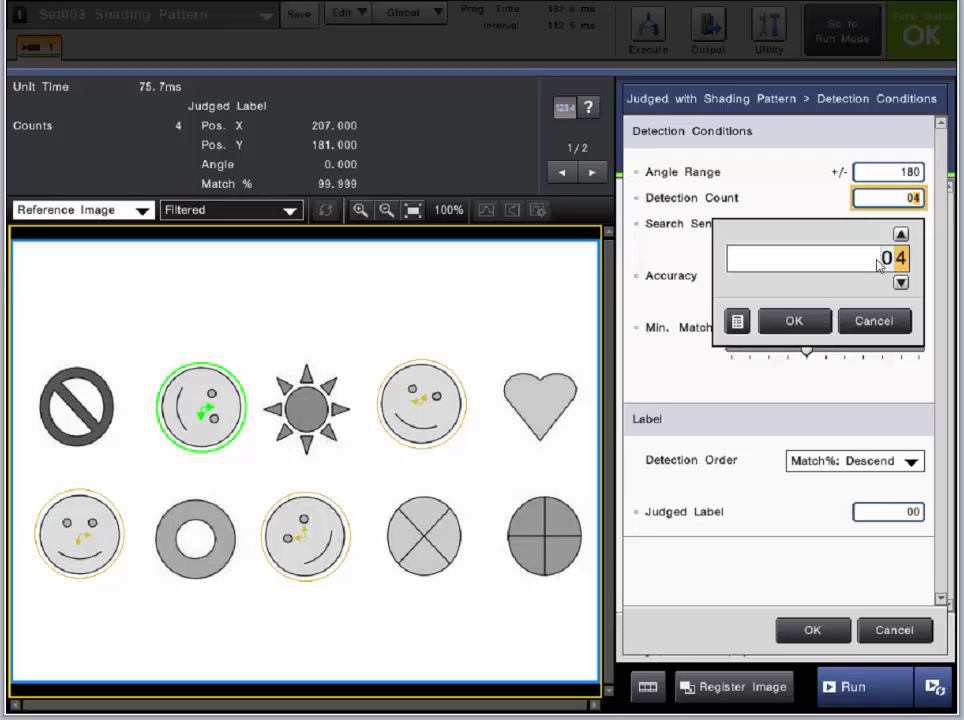
{"action": "left_click", "coordinate": [901, 236]}
{"action": "left_click", "coordinate": [901, 236]}
{"action": "left_click", "coordinate": [901, 236]}
{"action": "left_click", "coordinate": [901, 236]}
{"action": "left_click", "coordinate": [901, 236]}
{"action": "left_click", "coordinate": [901, 236]}
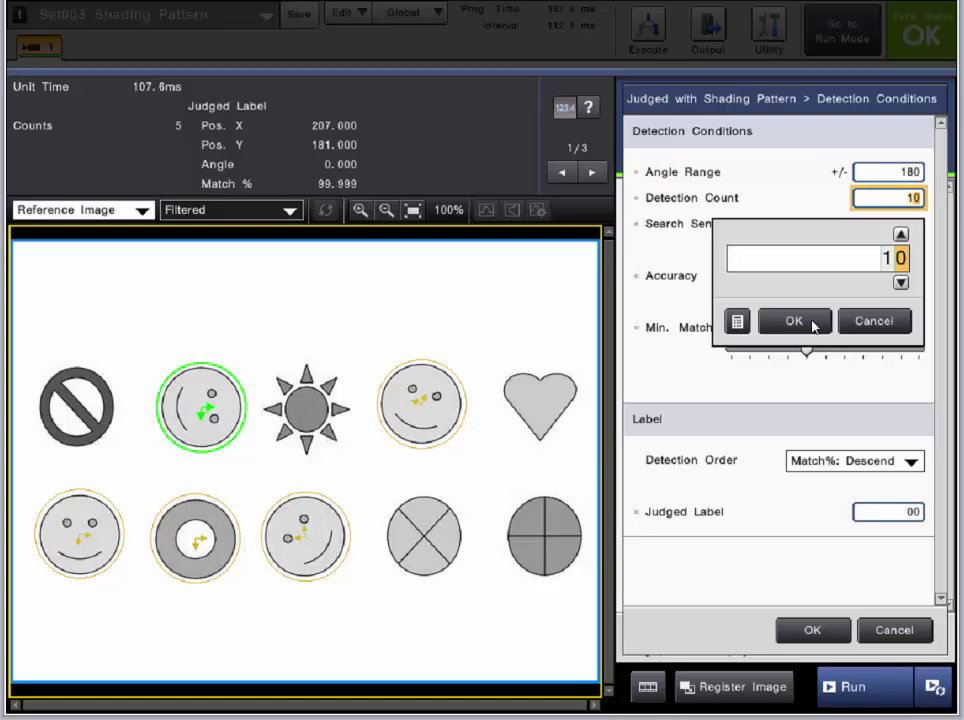
{"action": "left_click", "coordinate": [814, 322]}
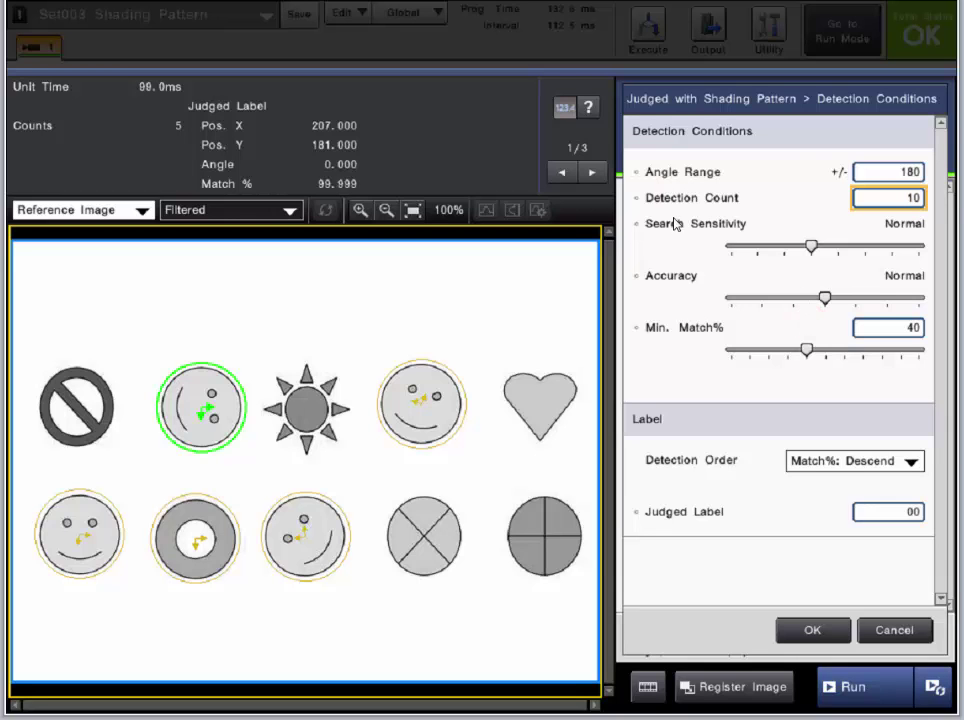
Read the help text for Search Sensitivity, Accuracy and Min. Match% without changing any values.
{"action": "left_click", "coordinate": [690, 228]}
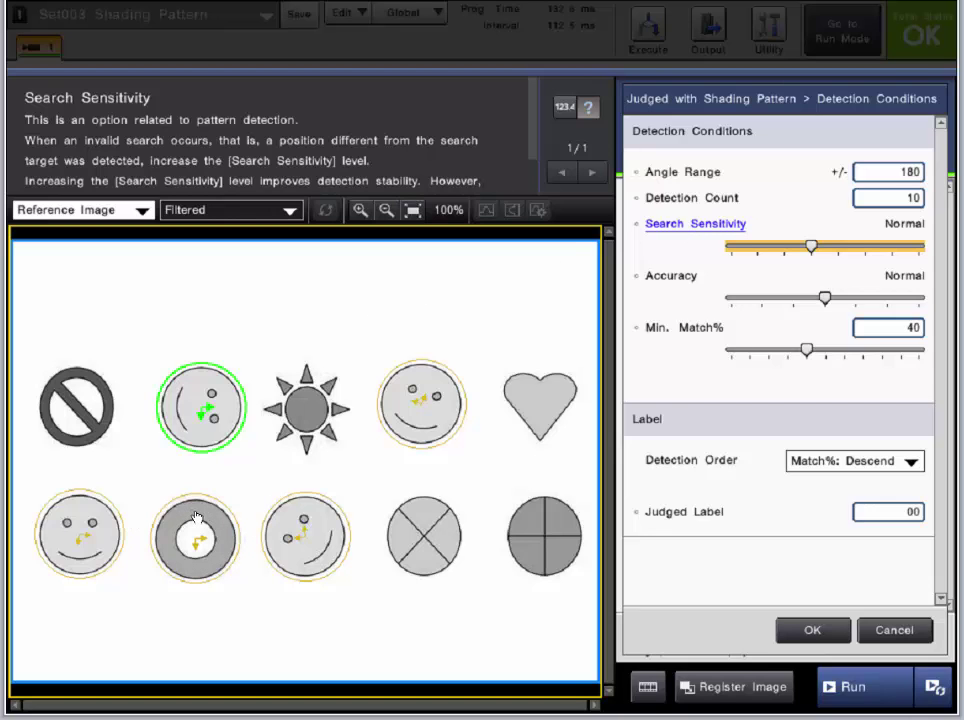
{"action": "left_click", "coordinate": [673, 279]}
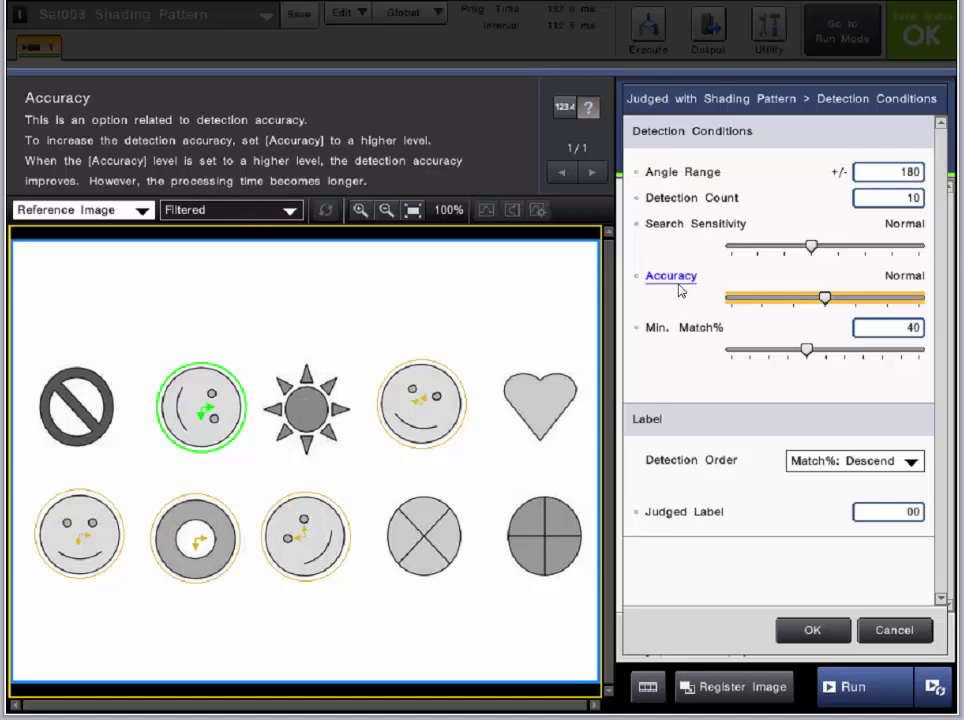
{"action": "left_click", "coordinate": [688, 328]}
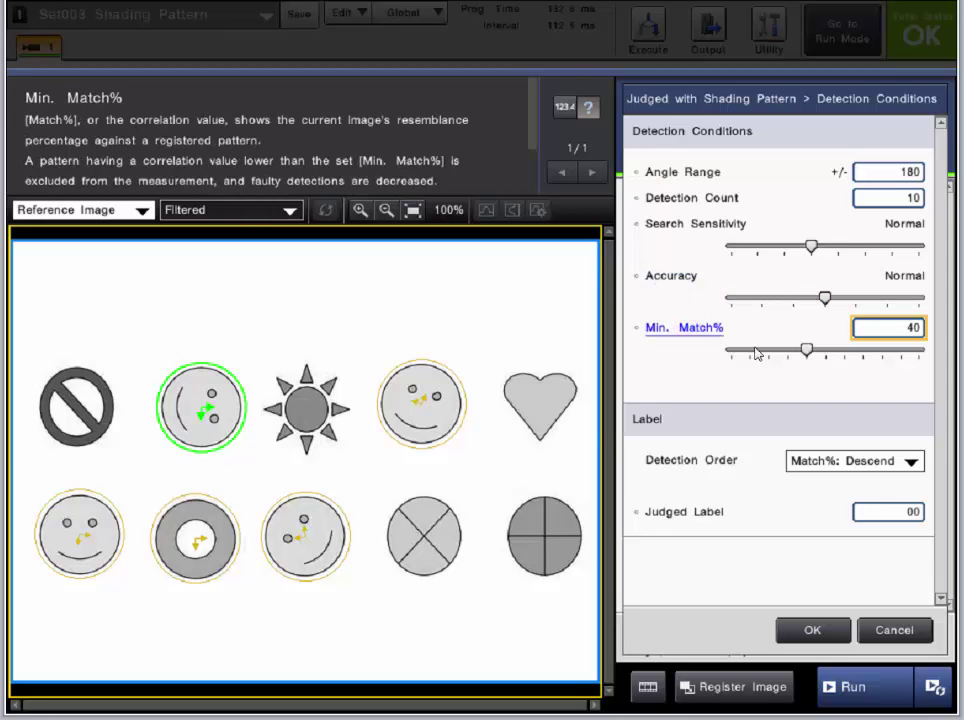
Raise Min. Match% from 40 to 60 so only the four smiley faces match.
{"action": "left_click", "coordinate": [890, 330]}
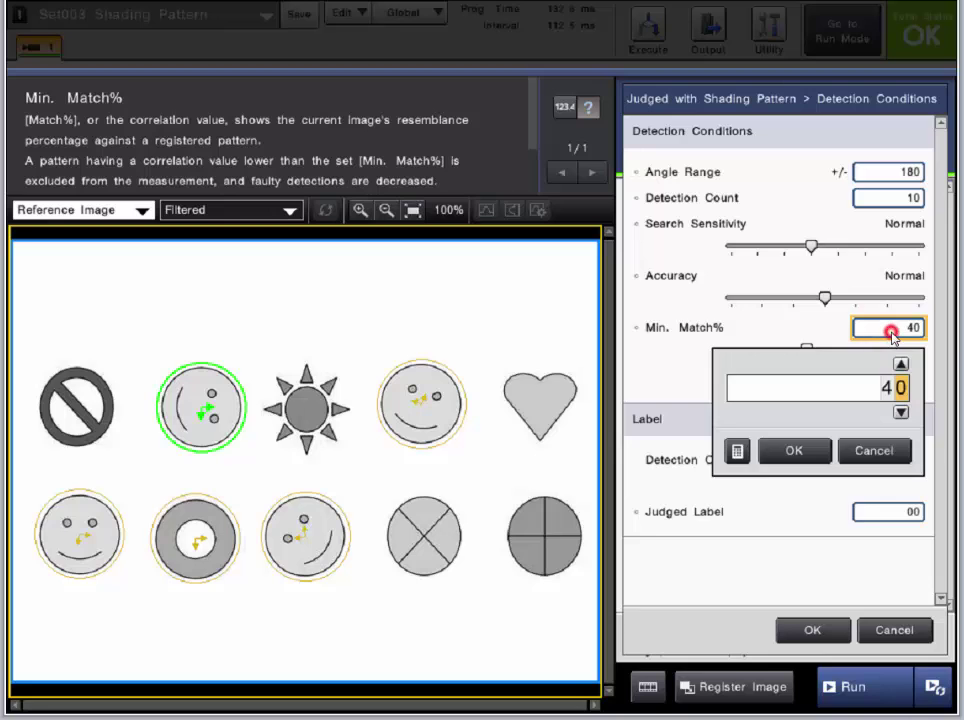
{"action": "left_click", "coordinate": [887, 388]}
{"action": "left_click", "coordinate": [887, 364]}
{"action": "left_click", "coordinate": [887, 364]}
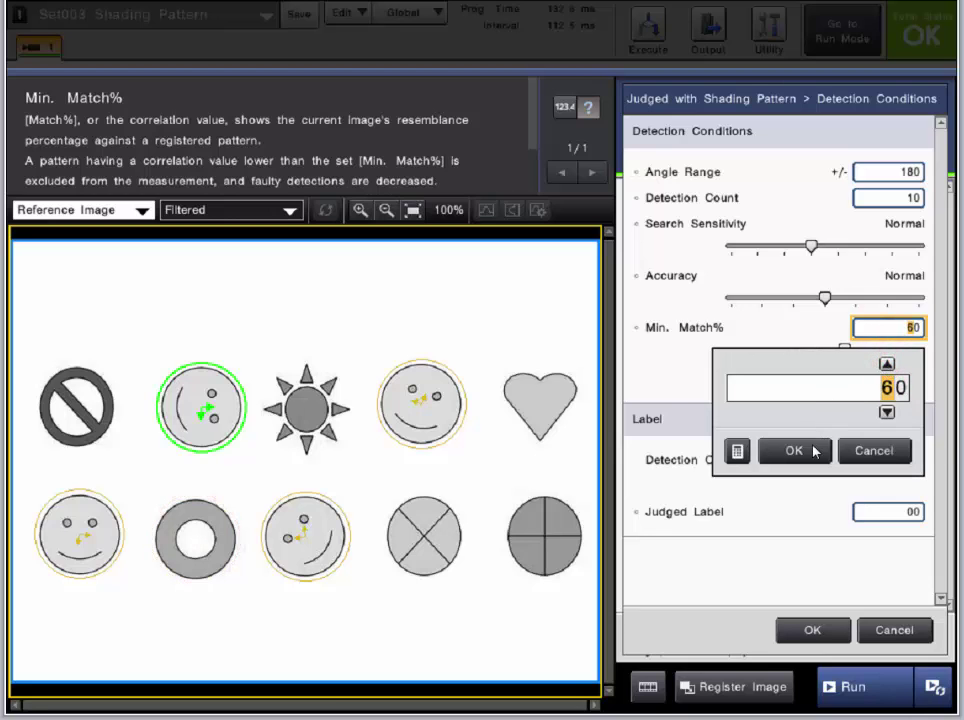
{"action": "left_click", "coordinate": [794, 452]}
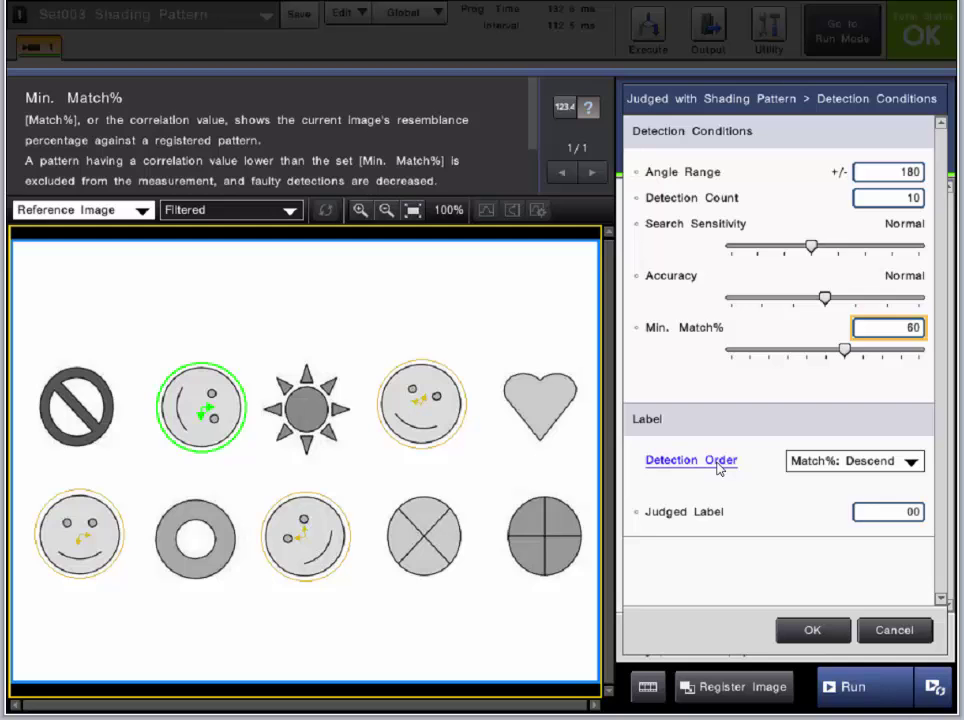
Set Detection Order to X: Ascend so detections are numbered left to right.
{"action": "left_click", "coordinate": [717, 463]}
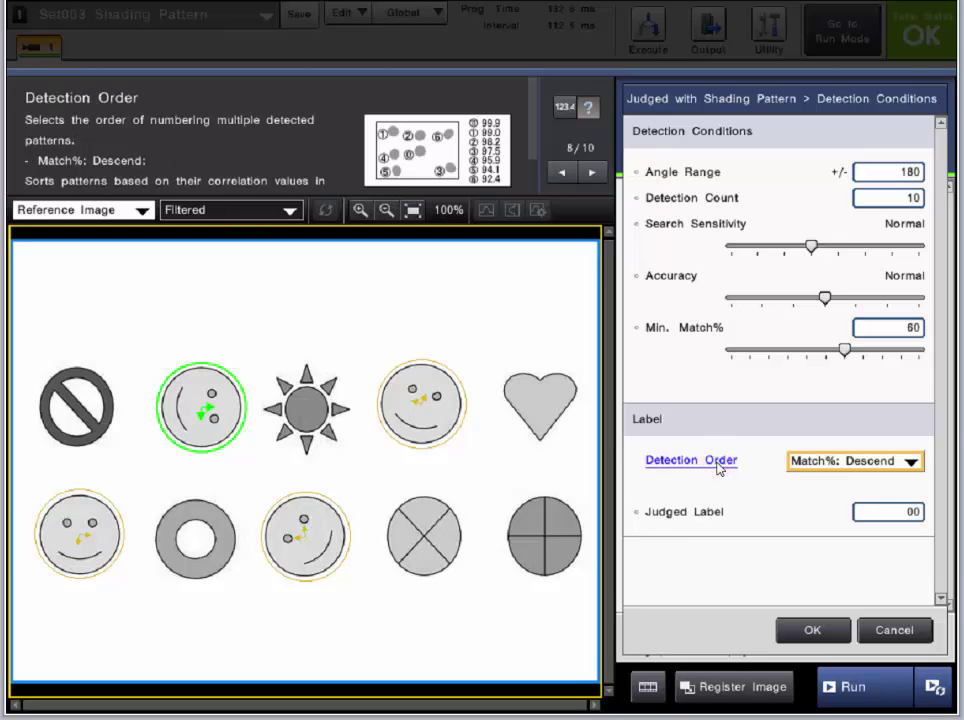
{"action": "left_click", "coordinate": [835, 465]}
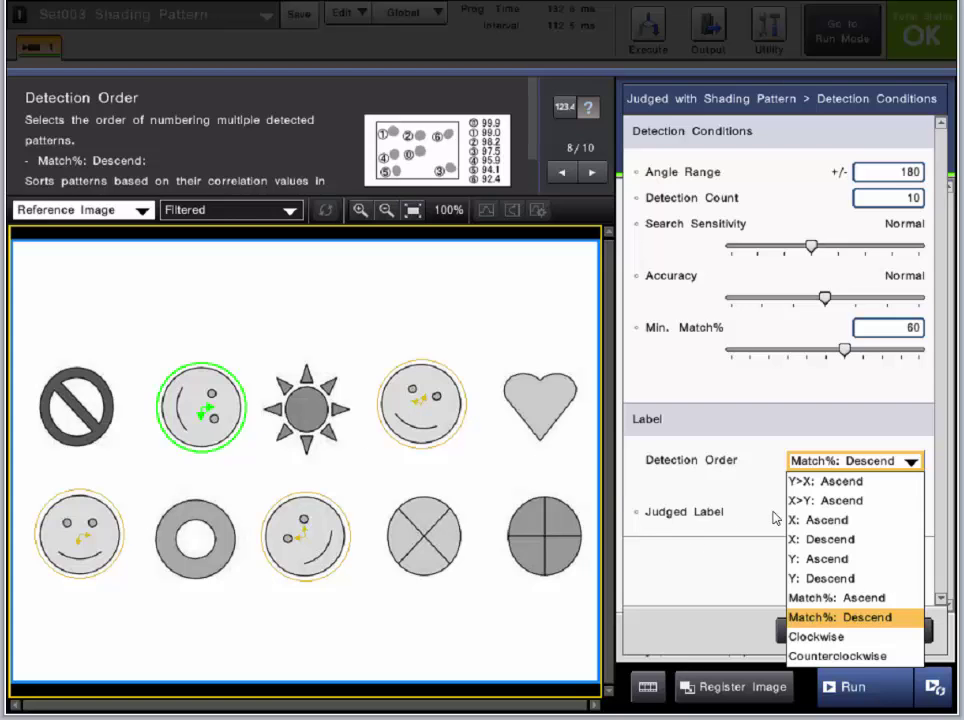
{"action": "left_click", "coordinate": [832, 465]}
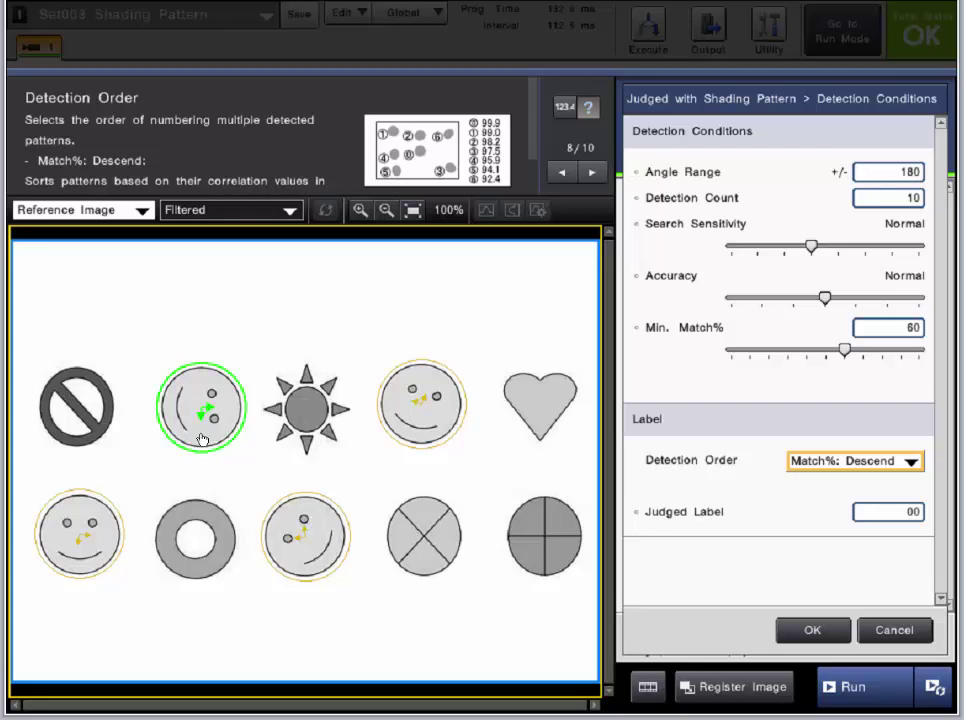
{"action": "left_click", "coordinate": [800, 462]}
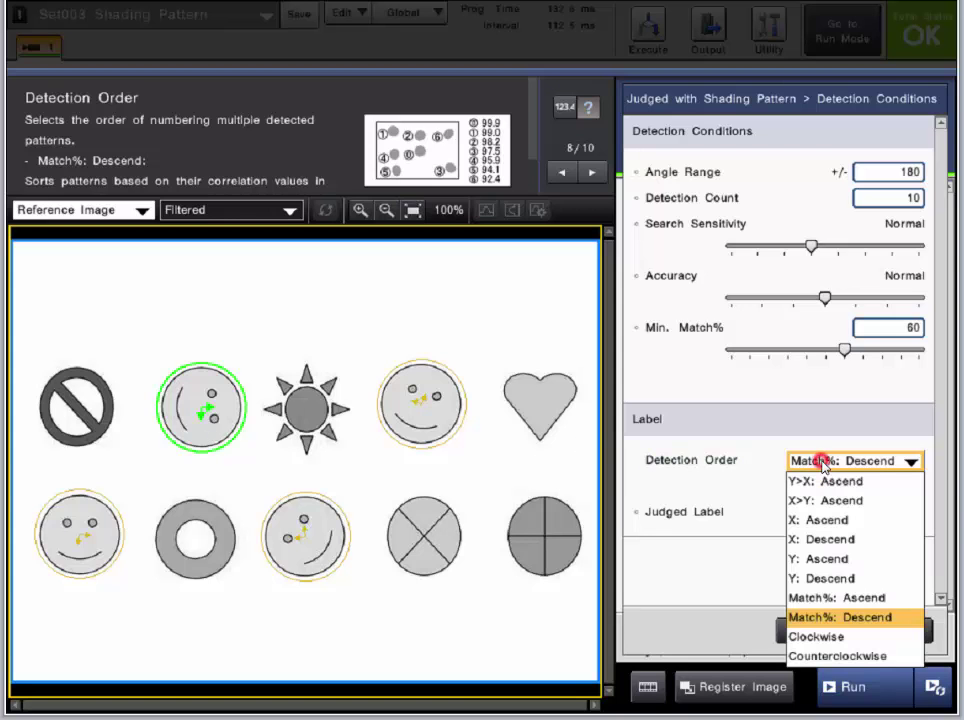
{"action": "left_click", "coordinate": [843, 520]}
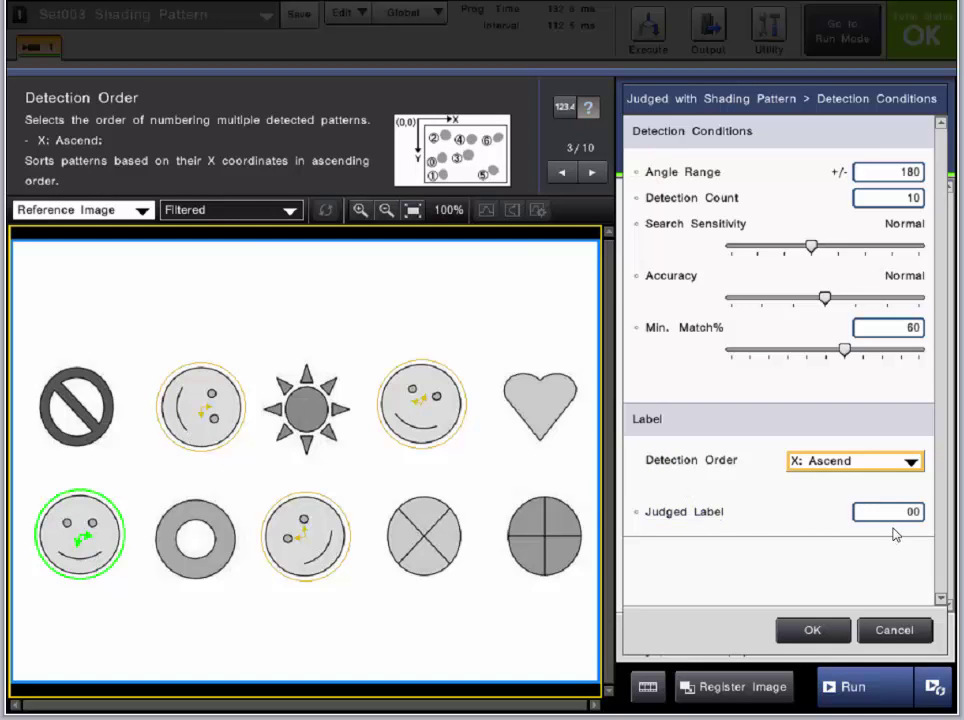
Try stepping the Judged Label up to 03, then cancel to keep it at 00.
{"action": "left_click", "coordinate": [709, 515]}
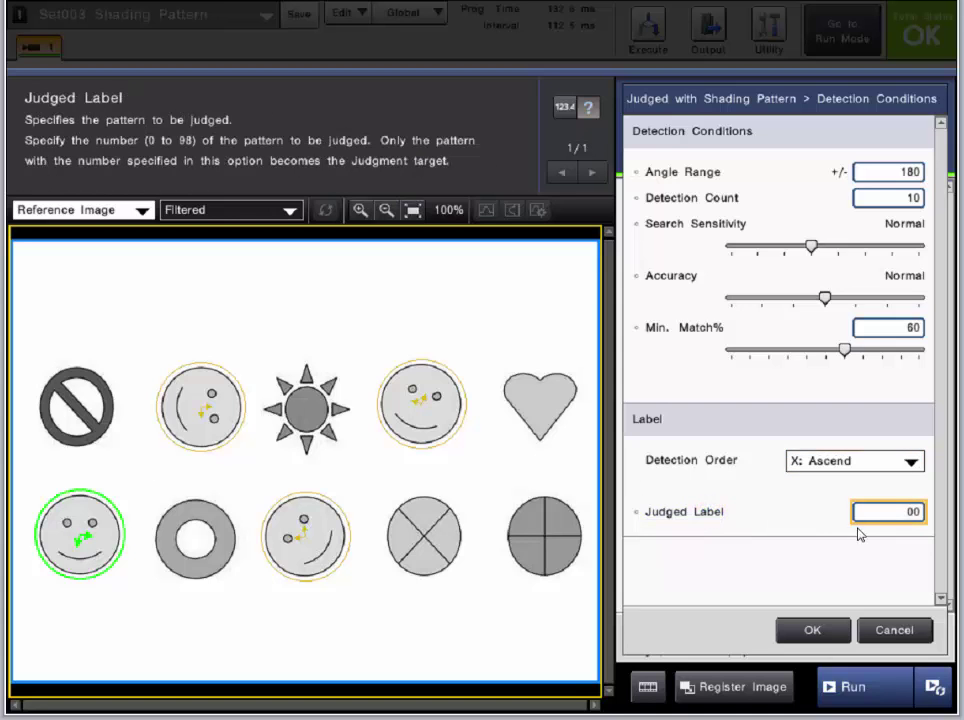
{"action": "left_click", "coordinate": [903, 513]}
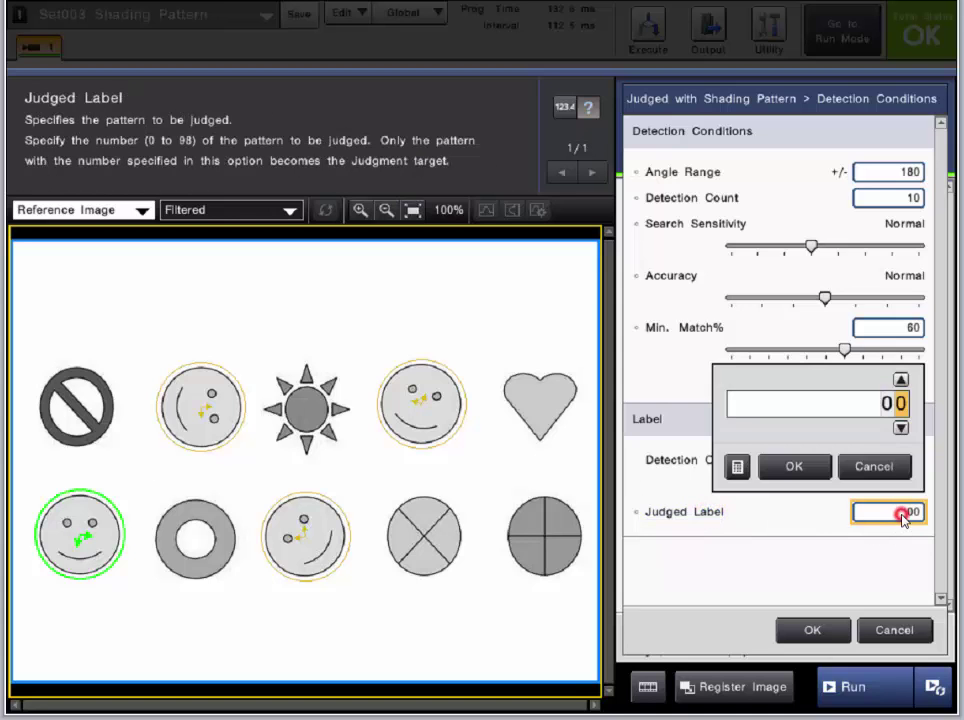
{"action": "left_click", "coordinate": [901, 381]}
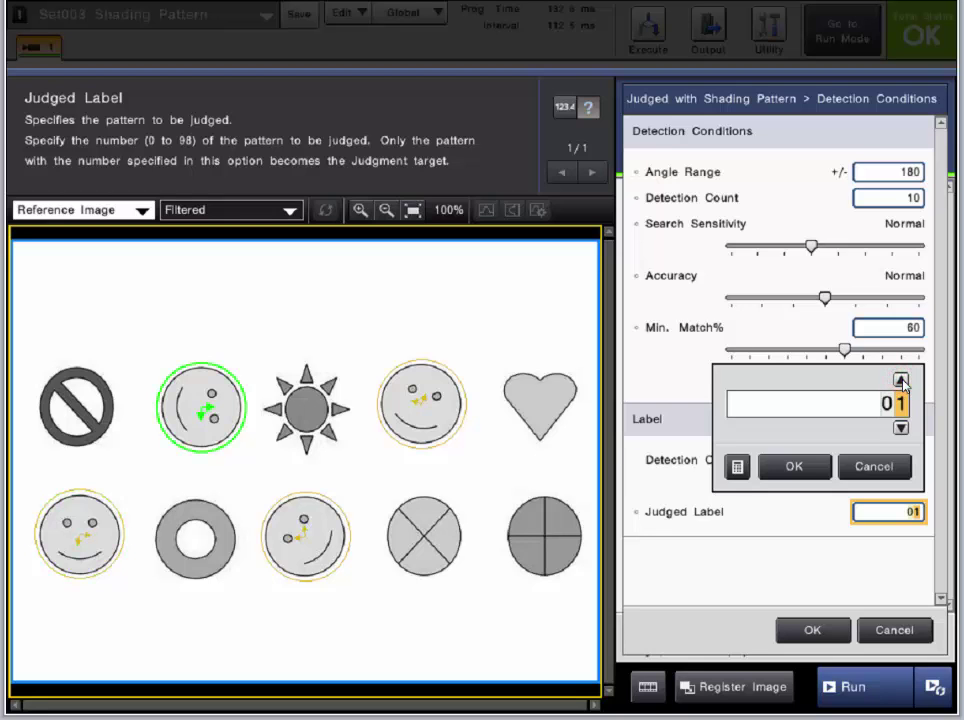
{"action": "left_click", "coordinate": [901, 381]}
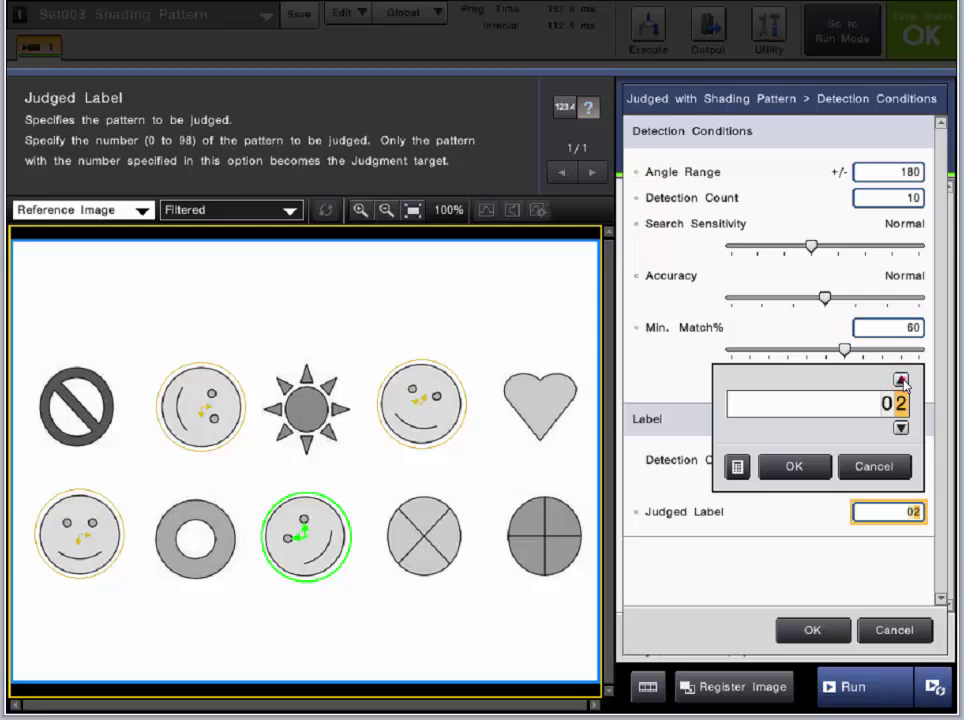
{"action": "left_click", "coordinate": [901, 381]}
{"action": "left_click", "coordinate": [893, 466]}
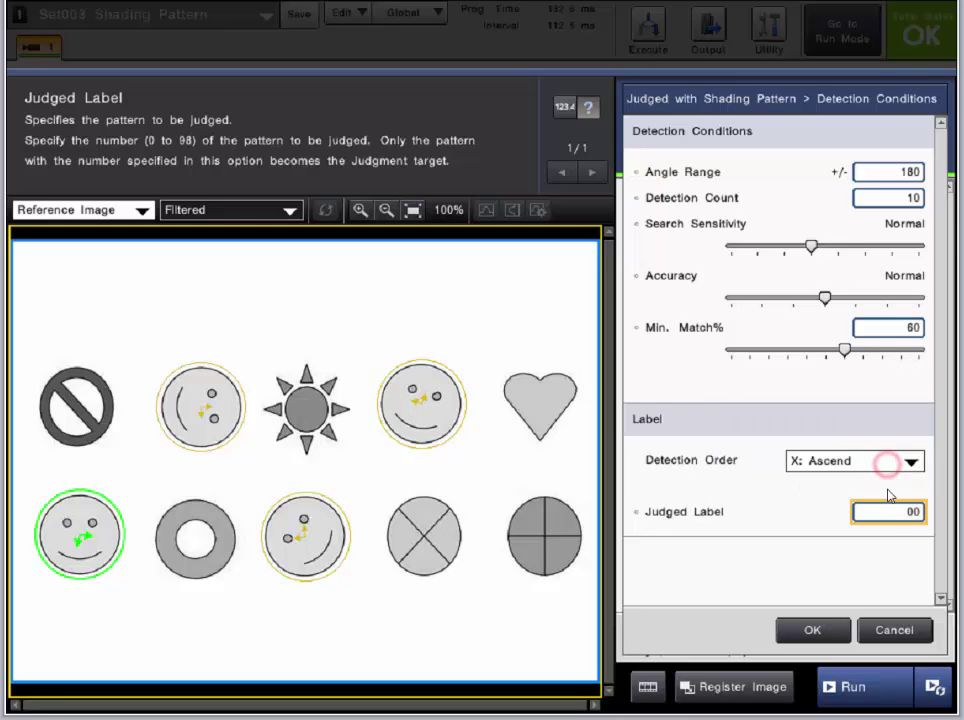
Apply the detection conditions and run test images until the smiley image returns at 67.896 match.
{"action": "left_click", "coordinate": [812, 628]}
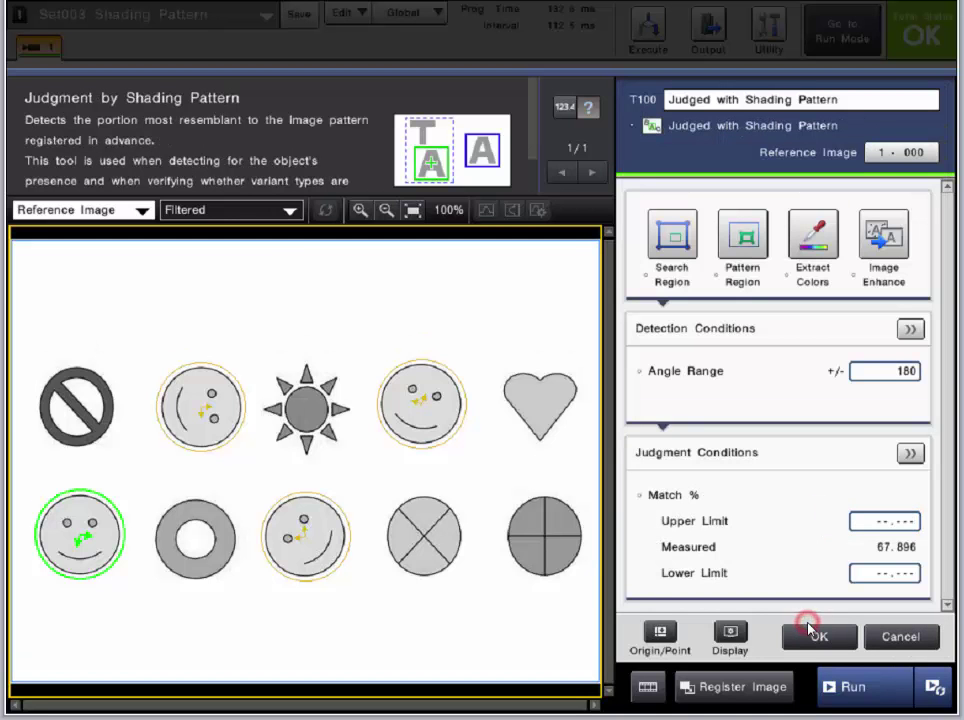
{"action": "left_click", "coordinate": [855, 687]}
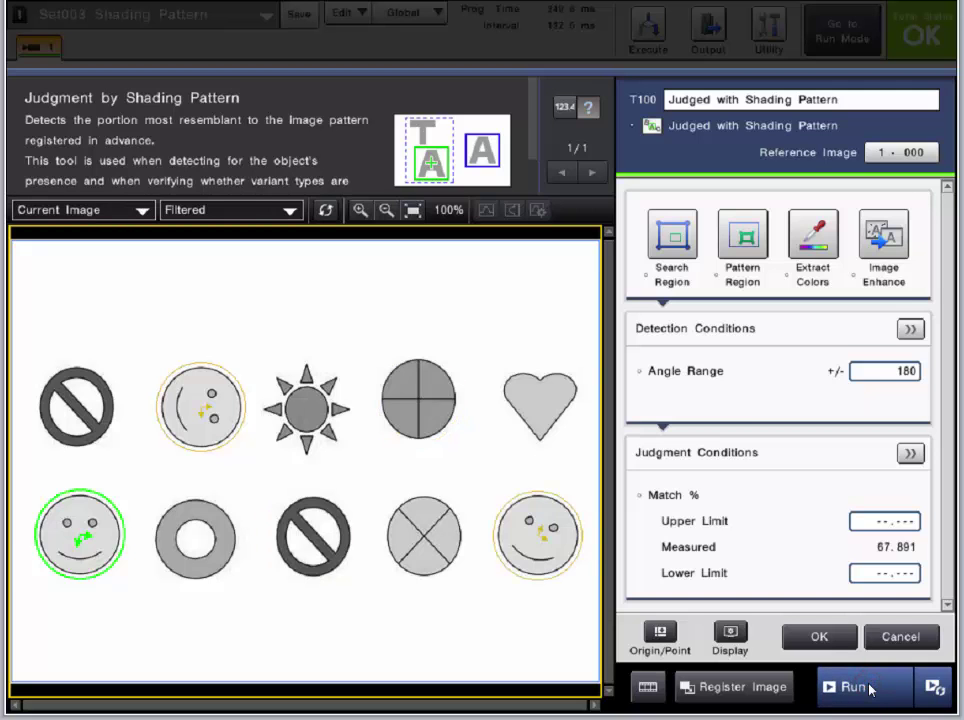
{"action": "left_click", "coordinate": [869, 687]}
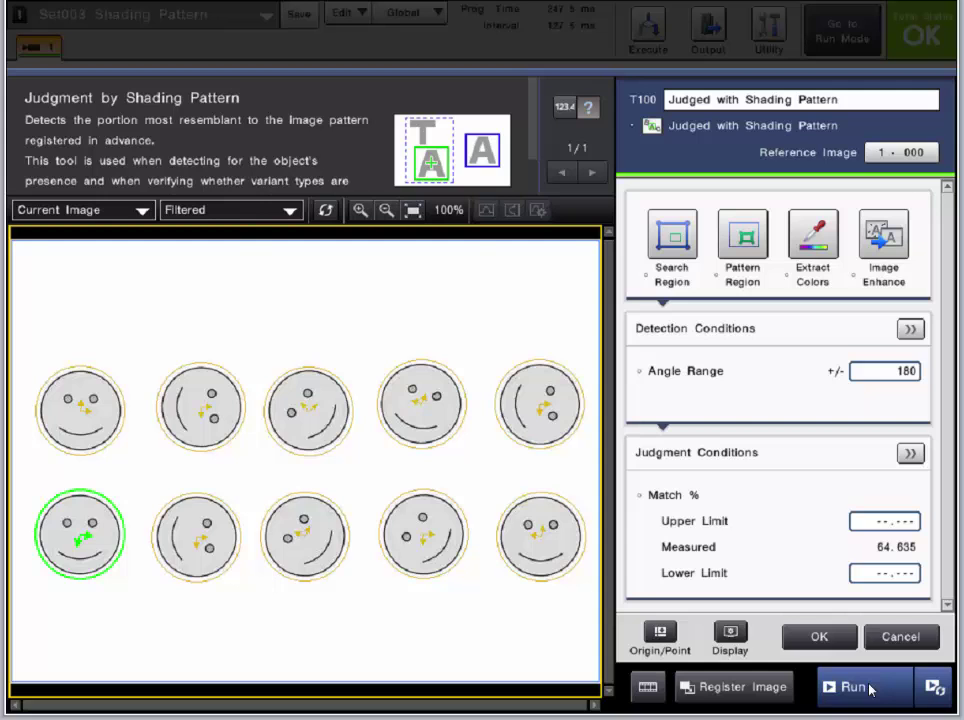
{"action": "left_click", "coordinate": [869, 687]}
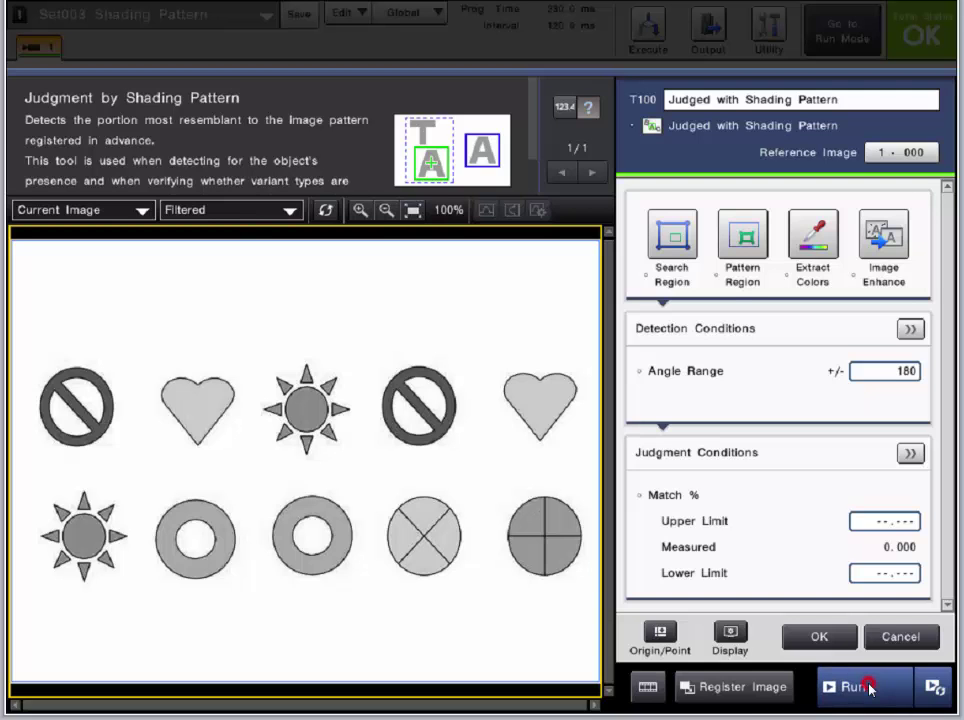
{"action": "left_click", "coordinate": [869, 687]}
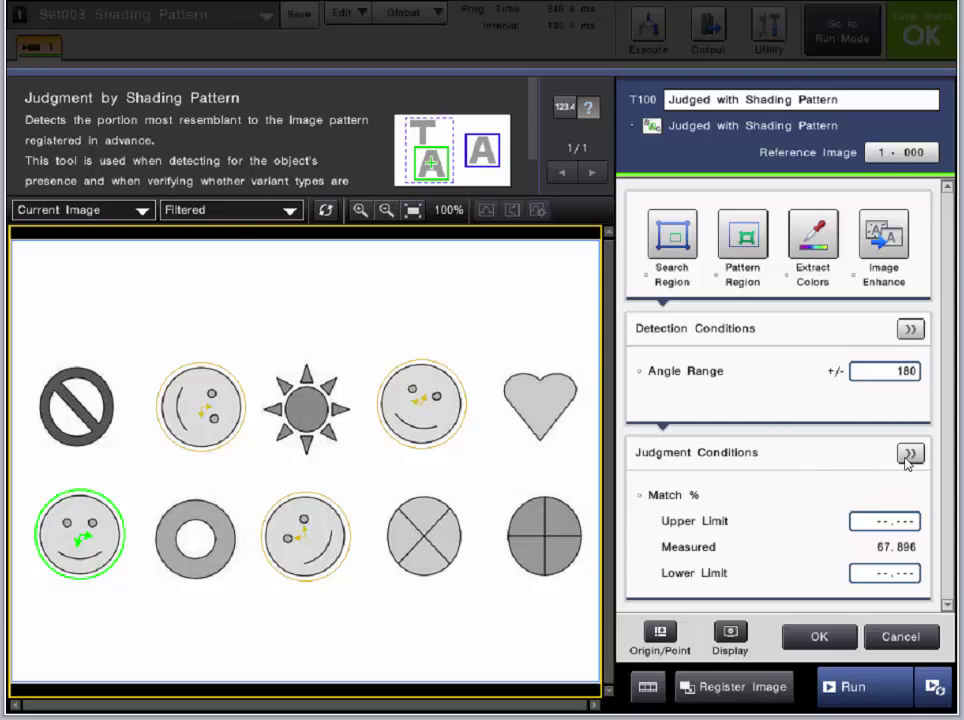
Set the count upper and lower judgment limits both to 4 in Judgment Conditions.
{"action": "left_click", "coordinate": [908, 455]}
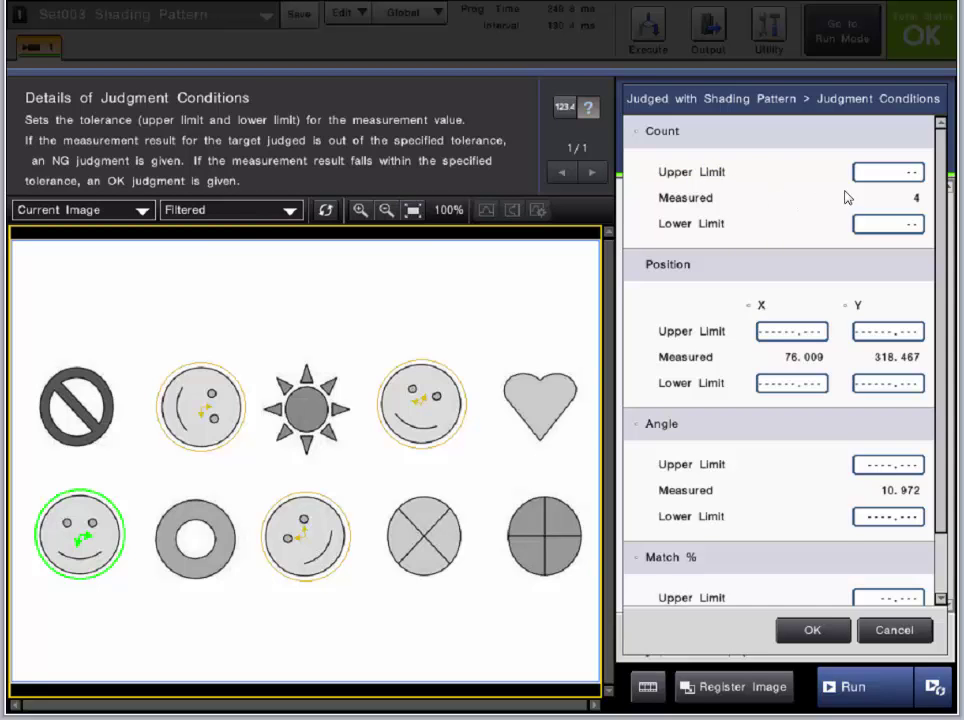
{"action": "left_click", "coordinate": [893, 174]}
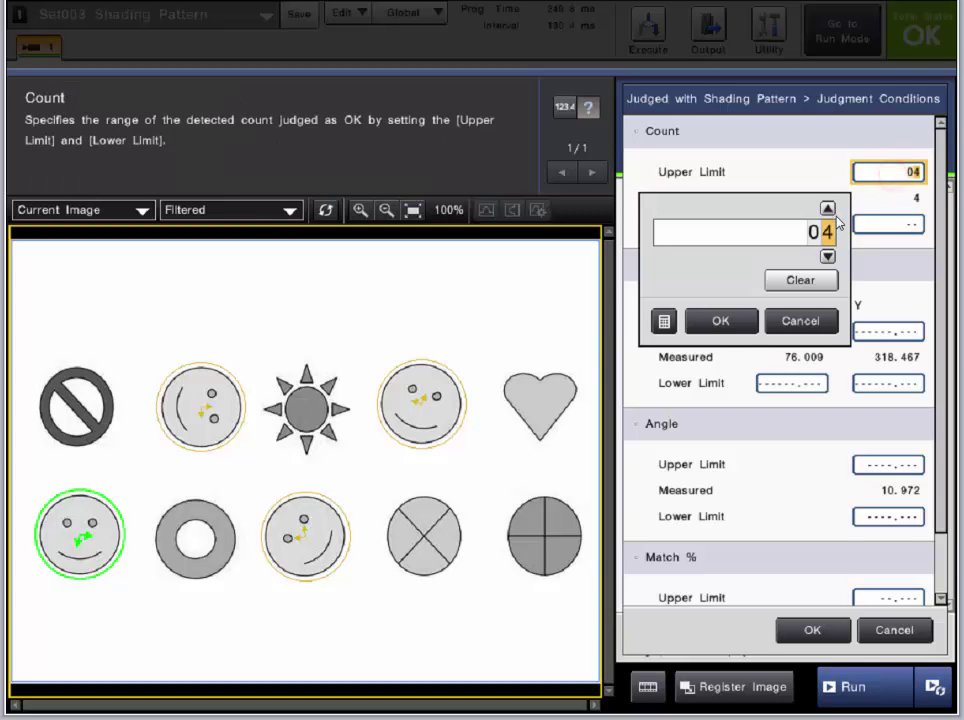
{"action": "type", "text": "4"}
{"action": "left_click", "coordinate": [748, 320]}
{"action": "left_click", "coordinate": [888, 224]}
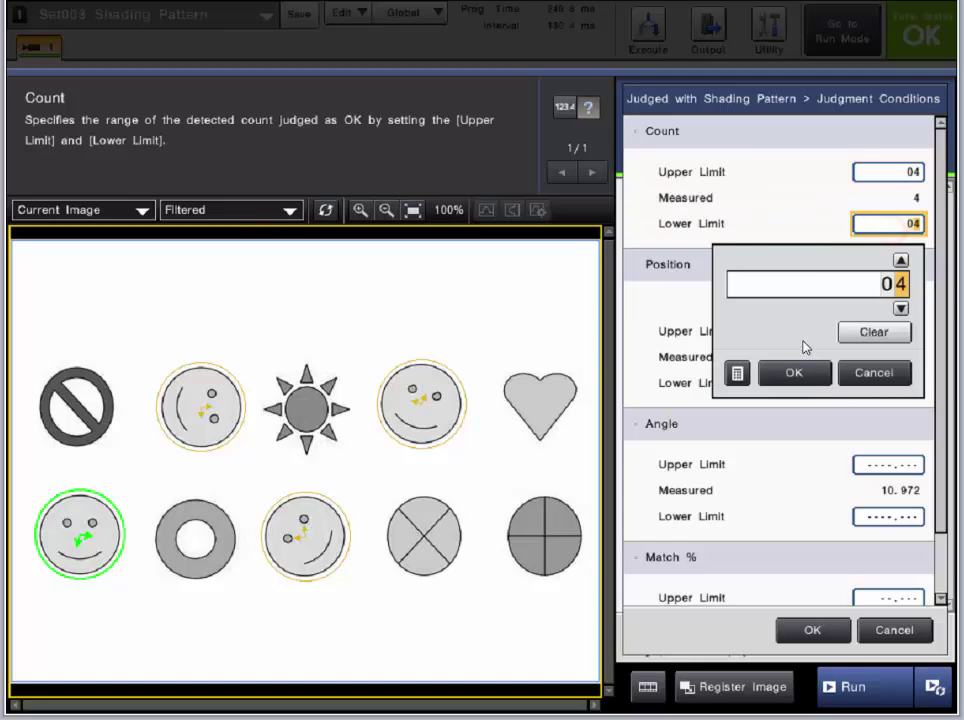
{"action": "left_click", "coordinate": [798, 372]}
{"action": "left_click", "coordinate": [813, 226]}
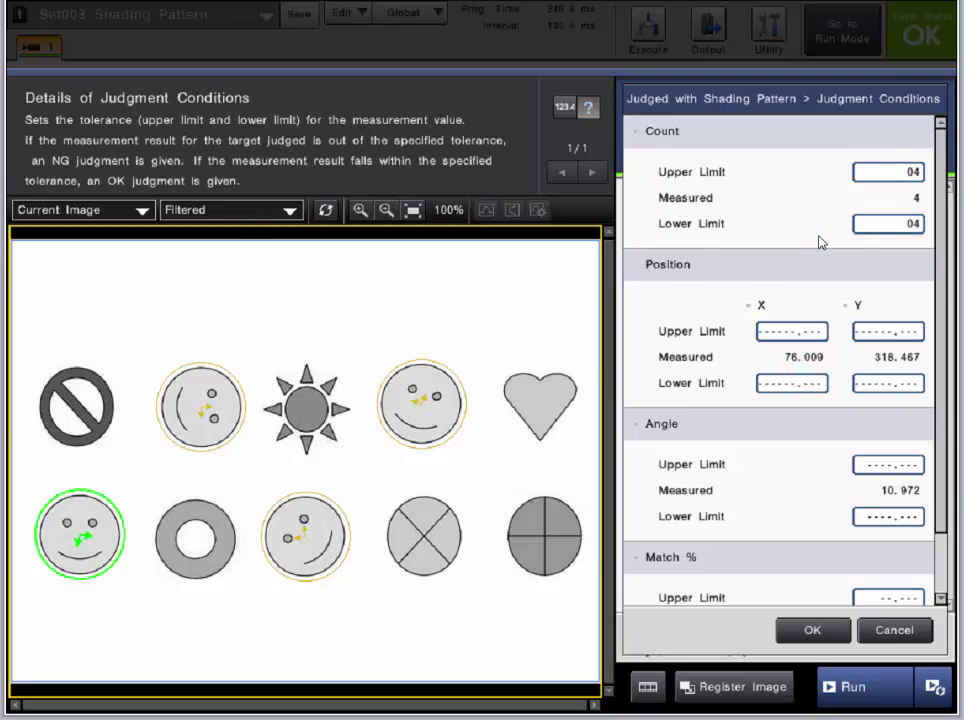
{"action": "left_click", "coordinate": [812, 630]}
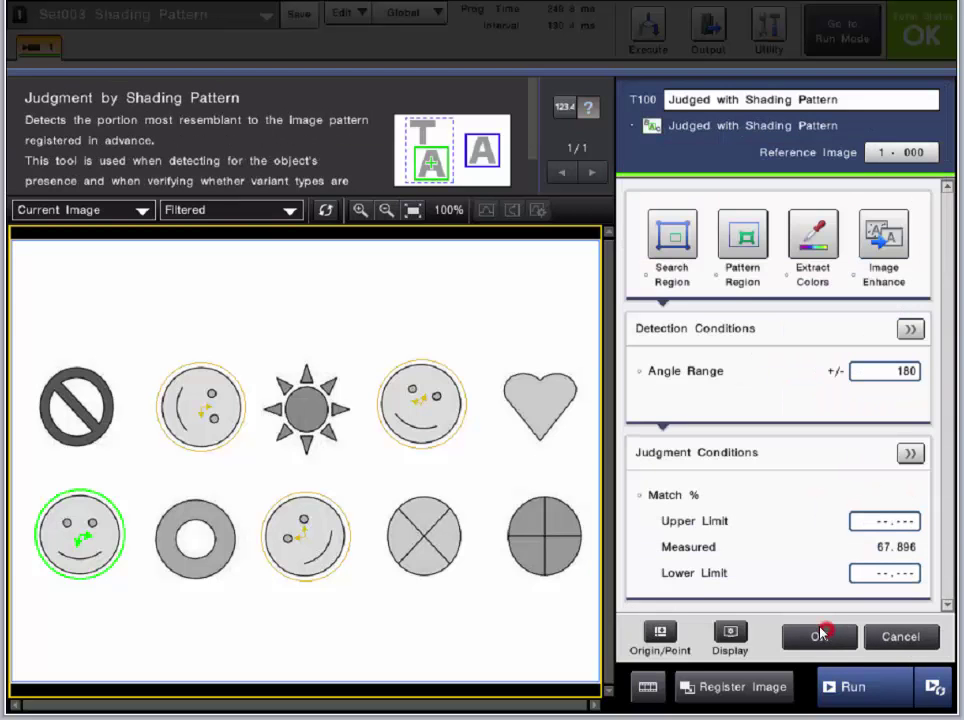
Test on the all-smiley image, which now judges NG with 10 detected, then close the tool.
{"action": "left_click", "coordinate": [856, 687]}
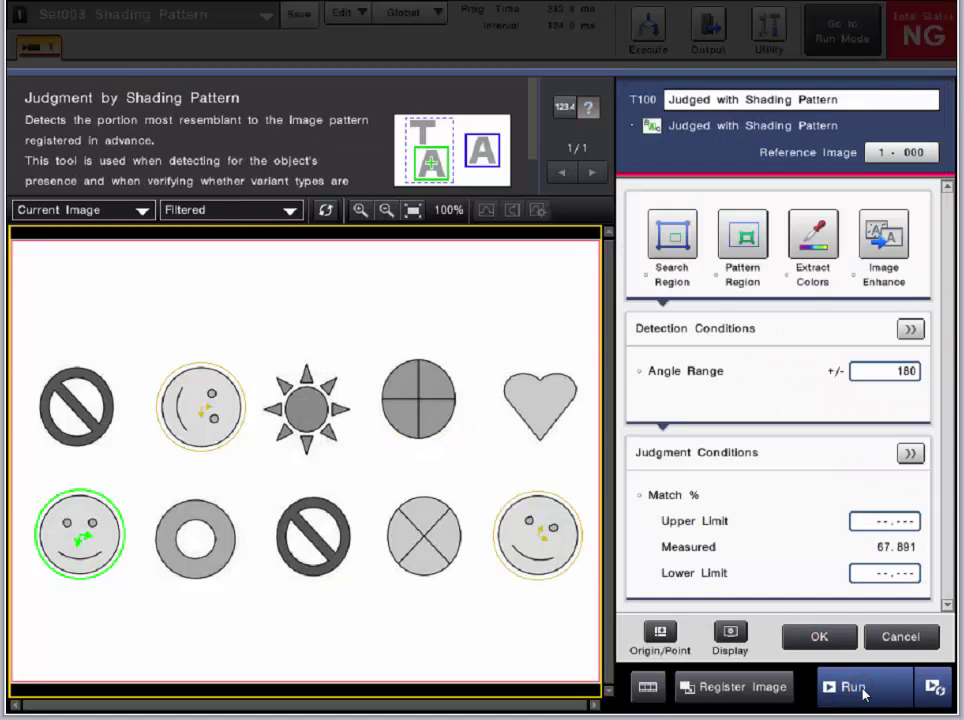
{"action": "left_click", "coordinate": [858, 688]}
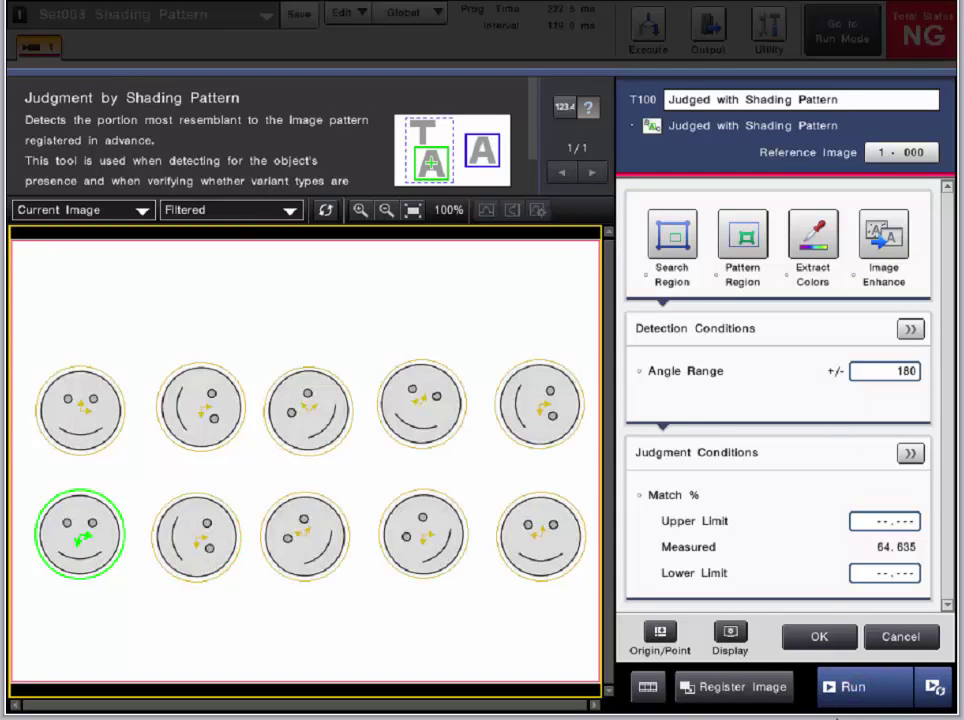
{"action": "left_click", "coordinate": [821, 638]}
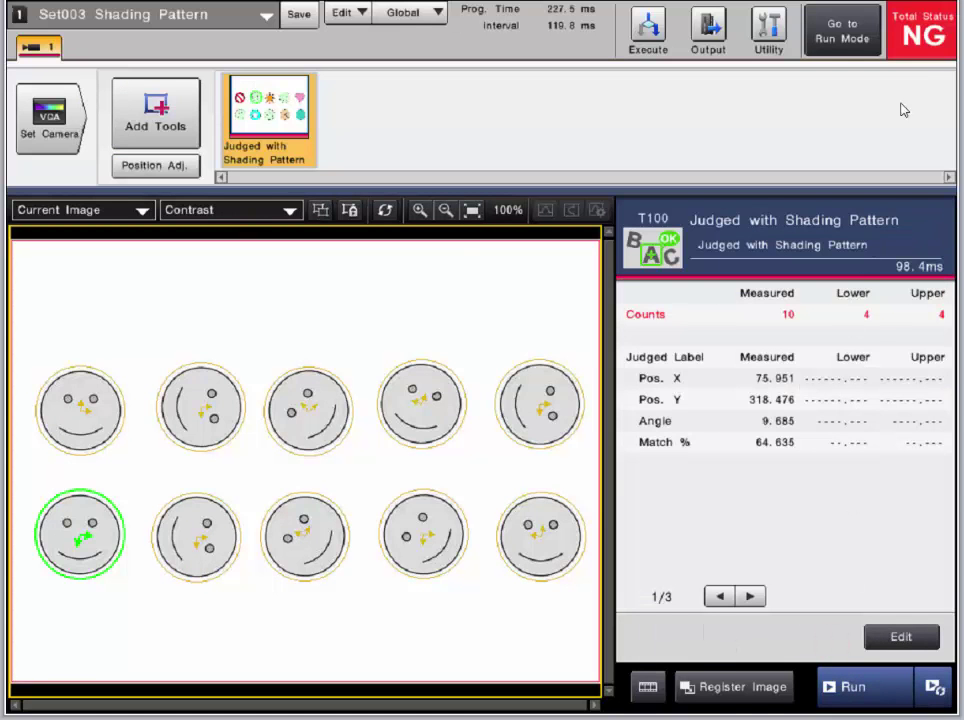
Run to the mixed-shape image showing 4 counts and OK, then reopen the tool's judgment conditions.
{"action": "left_click", "coordinate": [866, 686]}
{"action": "left_click", "coordinate": [866, 686]}
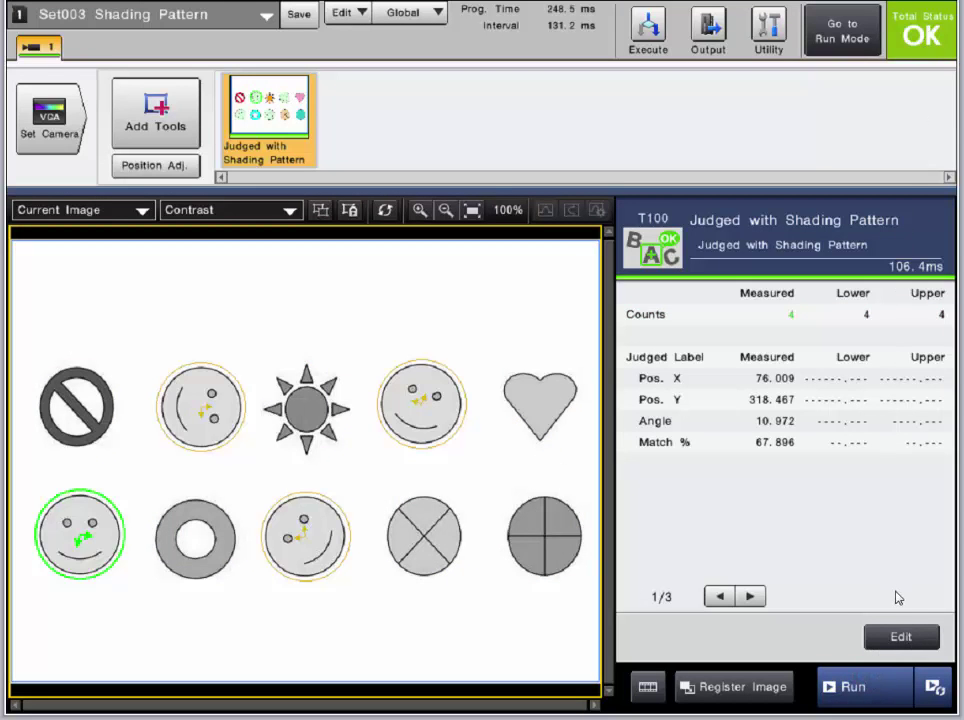
{"action": "left_click", "coordinate": [906, 630]}
{"action": "left_click", "coordinate": [909, 453]}
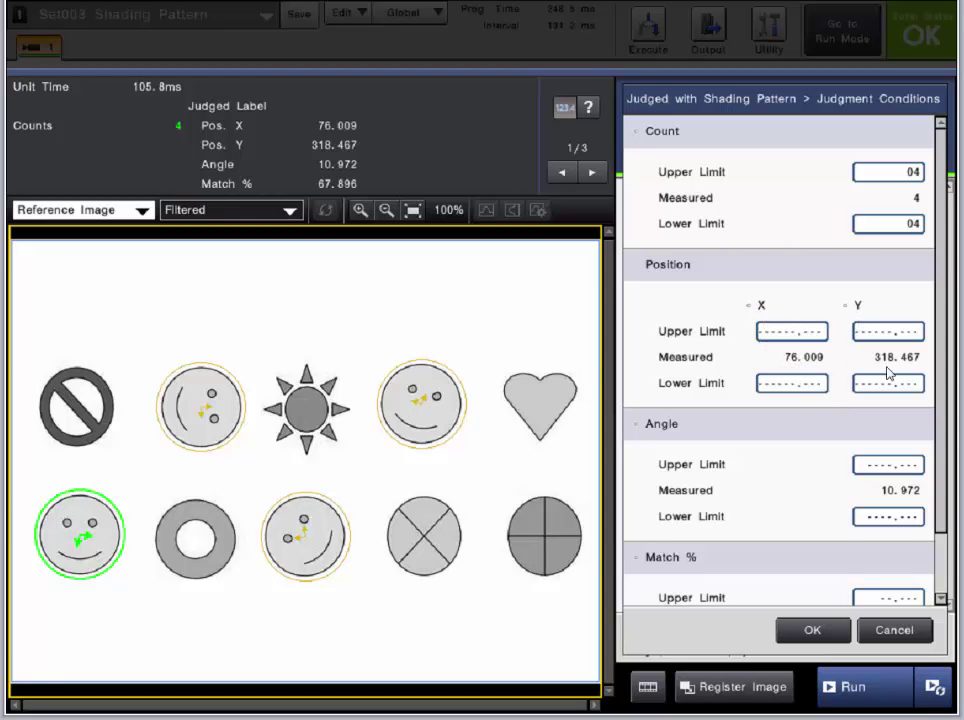
Scroll the judgment conditions to check the still-blank Match % limits below the 4–4 count limits.
{"action": "left_click", "coordinate": [118, 550]}
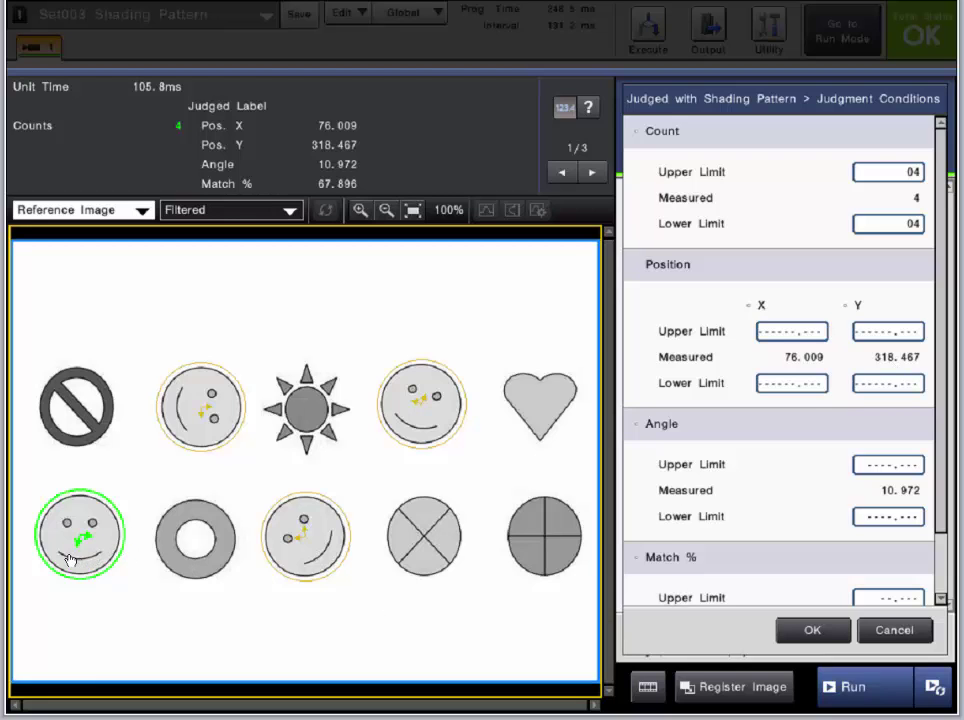
{"action": "scroll", "coordinate": [750, 445], "scroll_direction": "down", "scroll_amount": 2}
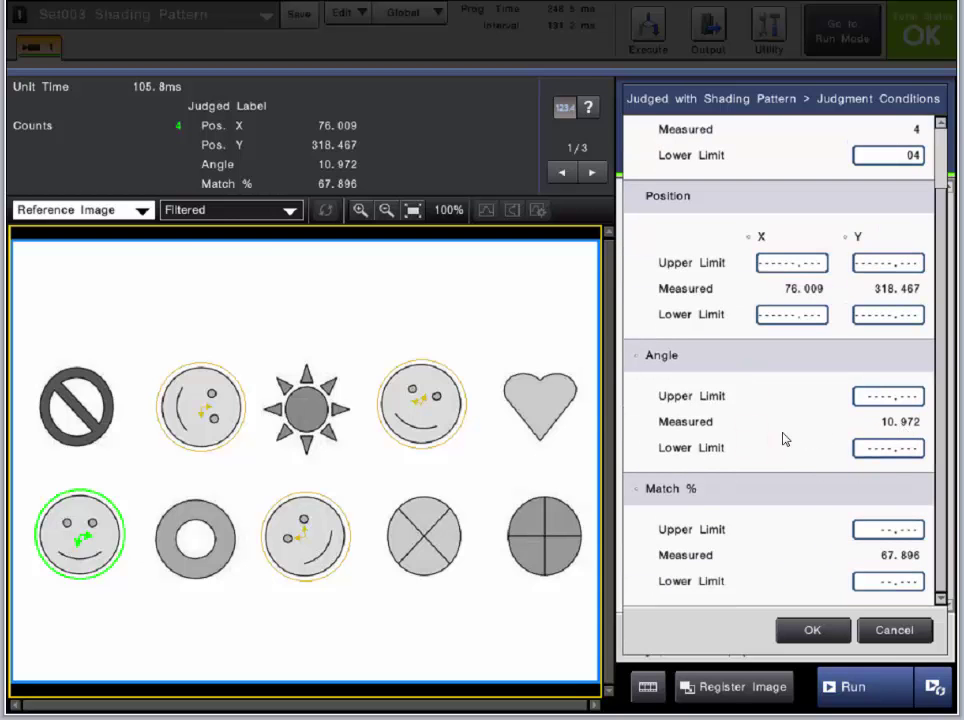
{"action": "left_click", "coordinate": [805, 498]}
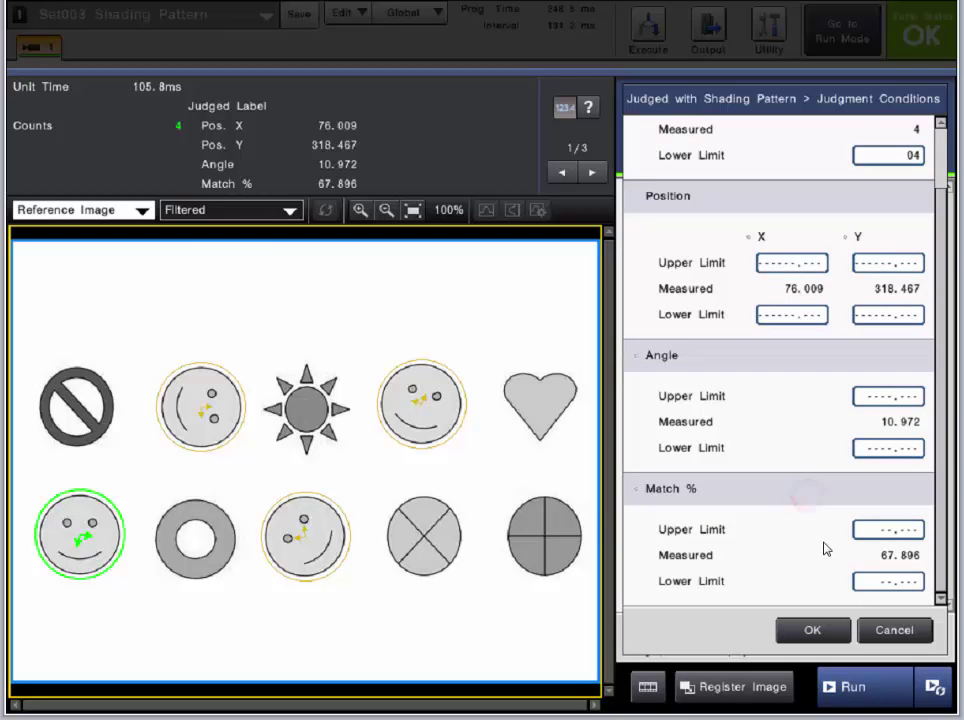